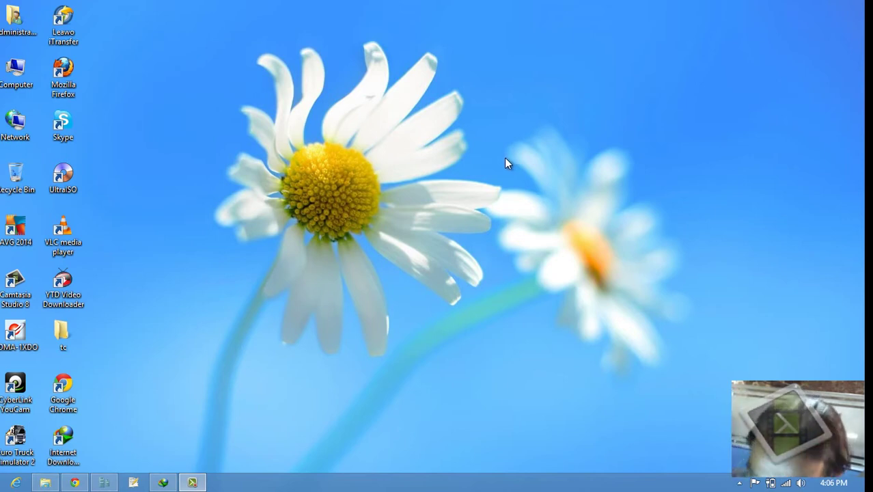
{"action": "right_click", "coordinate": [513, 96]}
{"action": "left_click", "coordinate": [536, 133]}
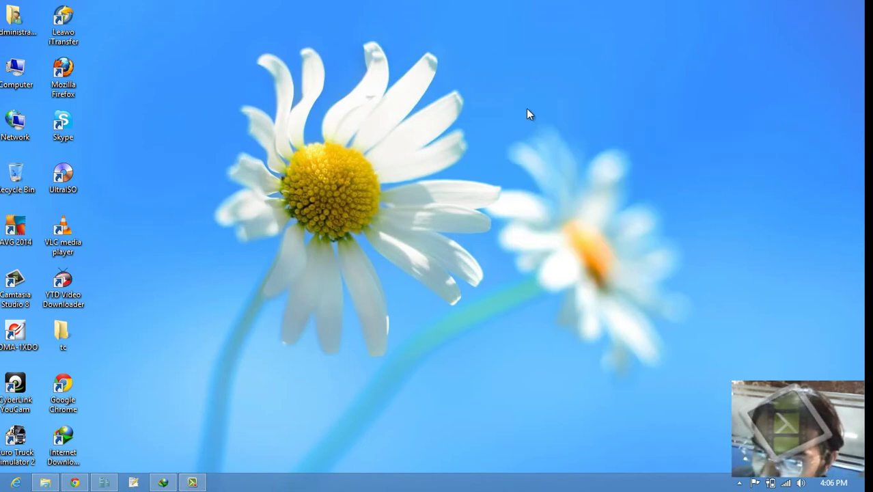
{"action": "right_click", "coordinate": [526, 109]}
{"action": "left_click", "coordinate": [547, 141]}
{"action": "right_click", "coordinate": [538, 113]}
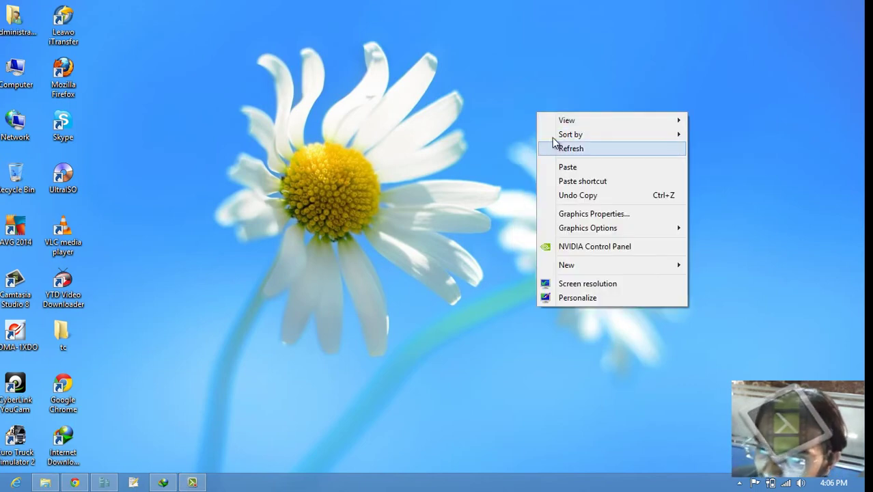
{"action": "left_click", "coordinate": [556, 146]}
{"action": "right_click", "coordinate": [542, 112]}
{"action": "left_click", "coordinate": [559, 149]}
{"action": "right_click", "coordinate": [545, 104]}
{"action": "left_click", "coordinate": [568, 137]}
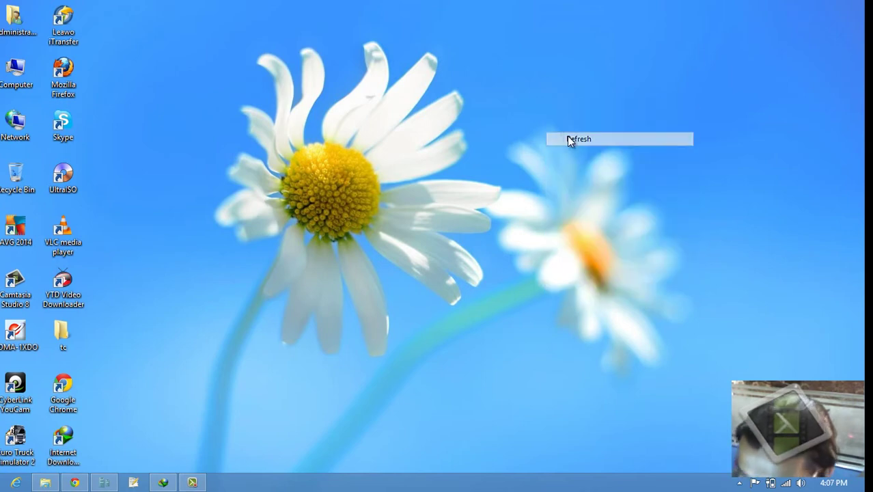
{"action": "right_click", "coordinate": [550, 104]}
{"action": "left_click", "coordinate": [565, 135]}
{"action": "right_click", "coordinate": [556, 112]}
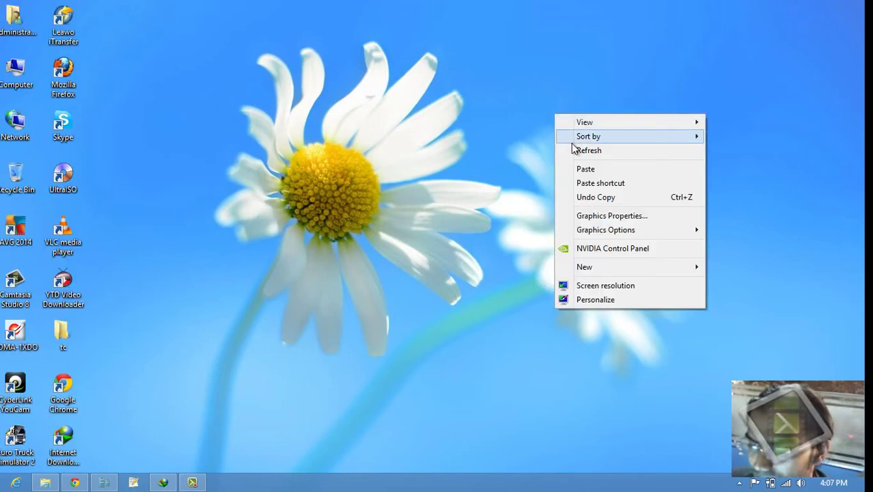
{"action": "left_click", "coordinate": [570, 143]}
{"action": "right_click", "coordinate": [559, 110]}
{"action": "left_click", "coordinate": [565, 141]}
{"action": "right_click", "coordinate": [559, 104]}
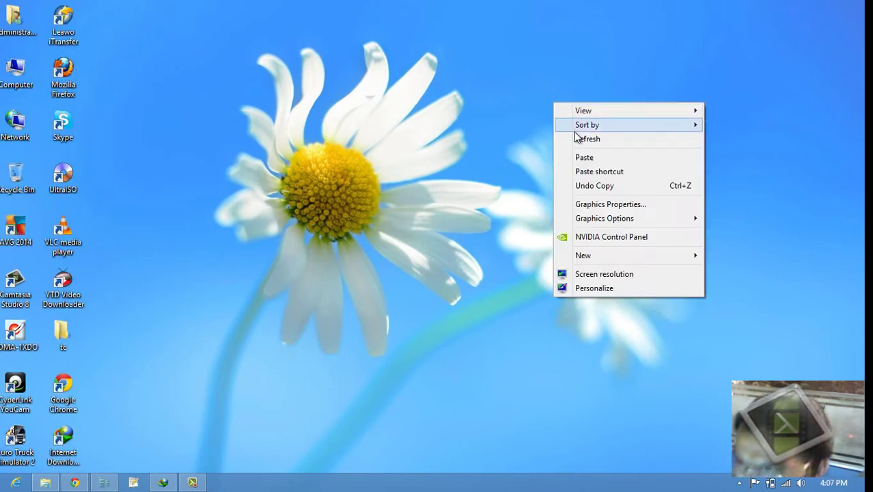
{"action": "left_click", "coordinate": [572, 134]}
{"action": "right_click", "coordinate": [560, 106]}
{"action": "left_click", "coordinate": [576, 140]}
{"action": "right_click", "coordinate": [560, 105]}
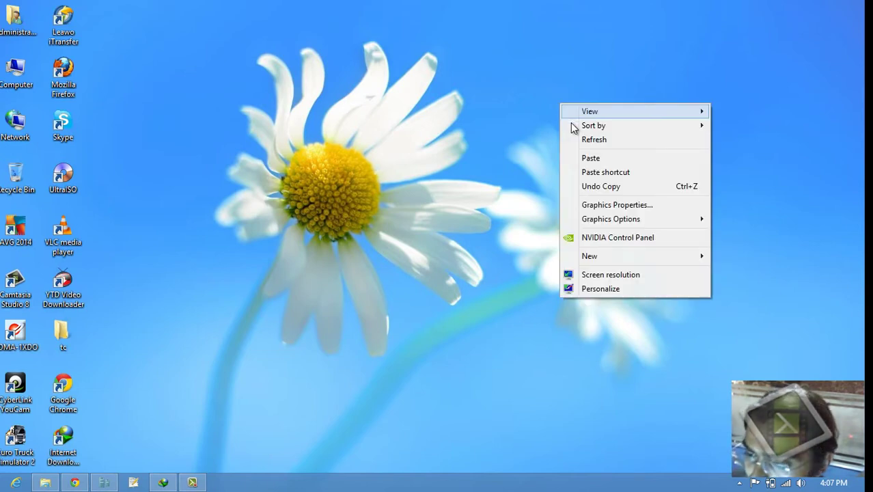
{"action": "left_click", "coordinate": [579, 139]}
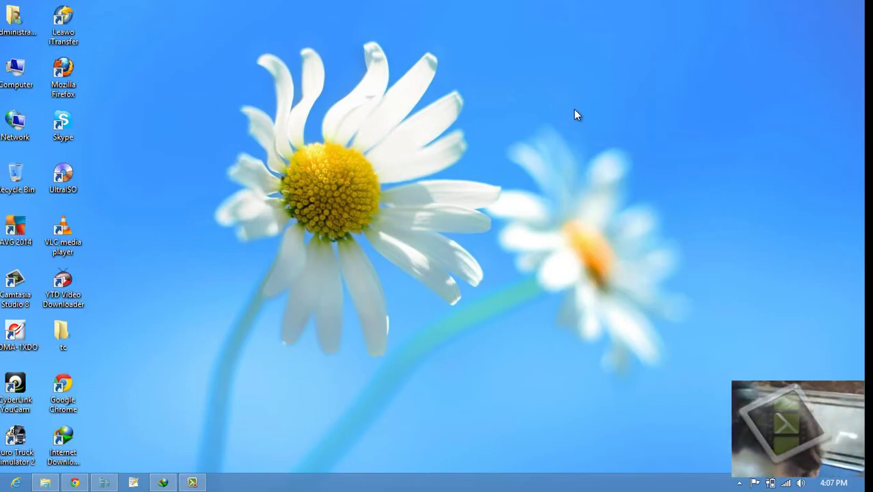
{"action": "right_click", "coordinate": [574, 109]}
{"action": "left_click", "coordinate": [608, 150]}
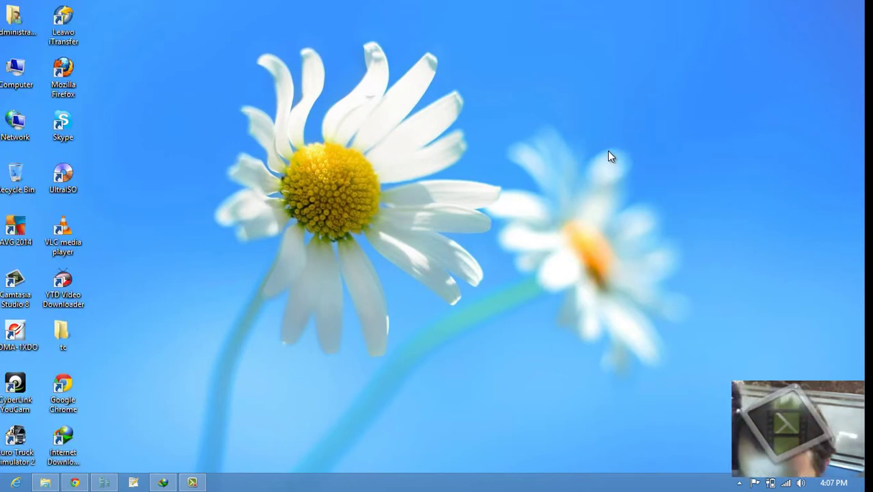
{"action": "right_click", "coordinate": [542, 102]}
{"action": "left_click", "coordinate": [571, 135]}
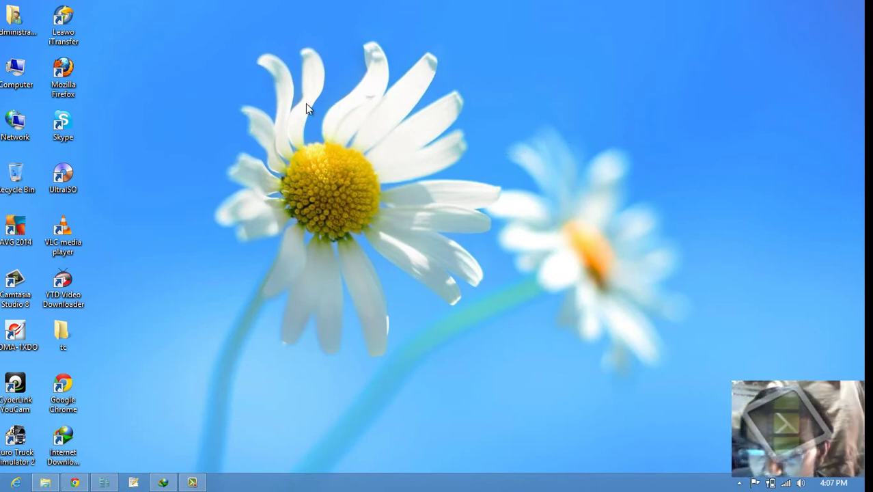
Open the Computer window, look into the Downloads and Documents folders, and return to the overview of drives
{"action": "double_click", "coordinate": [15, 70]}
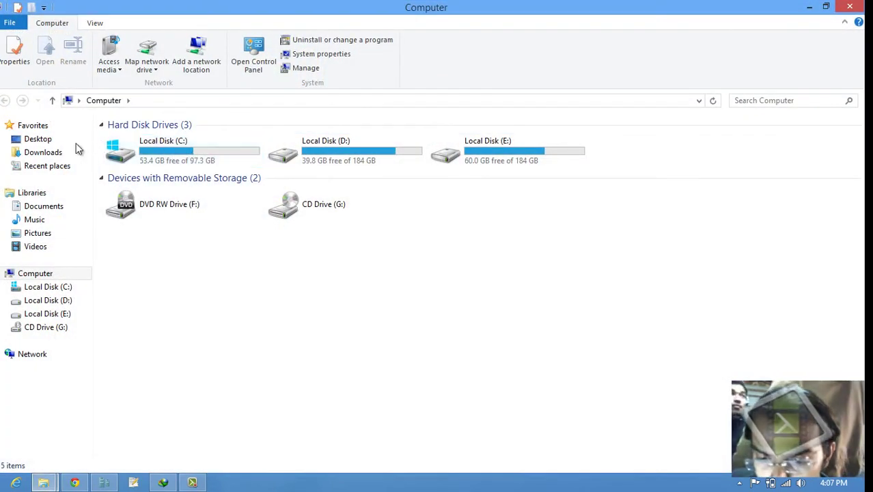
{"action": "left_click", "coordinate": [35, 153]}
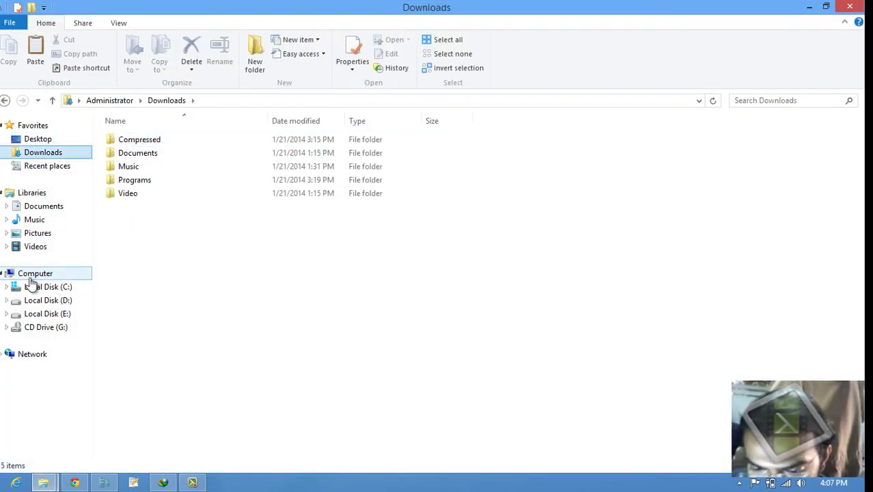
{"action": "left_click", "coordinate": [43, 206]}
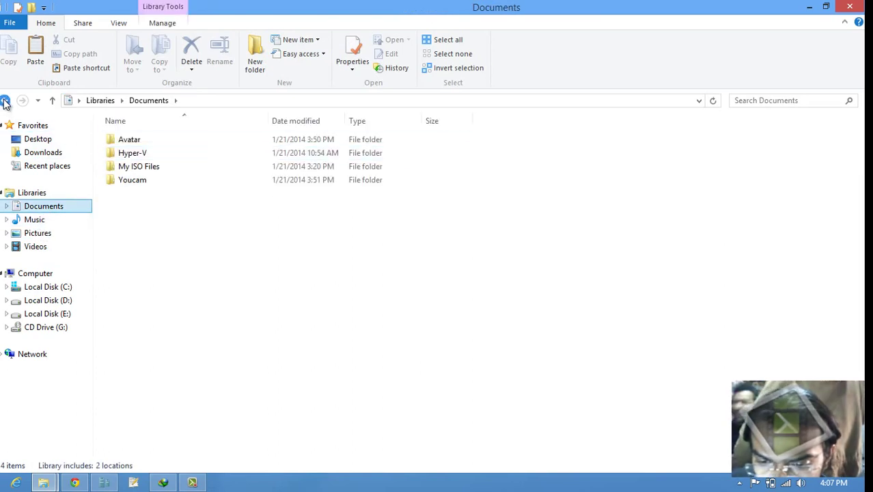
{"action": "left_click", "coordinate": [5, 101]}
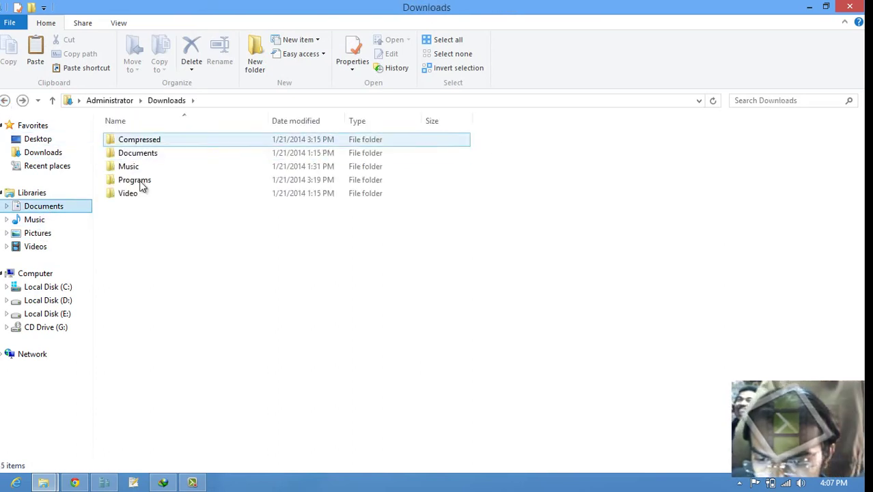
{"action": "left_click", "coordinate": [34, 275]}
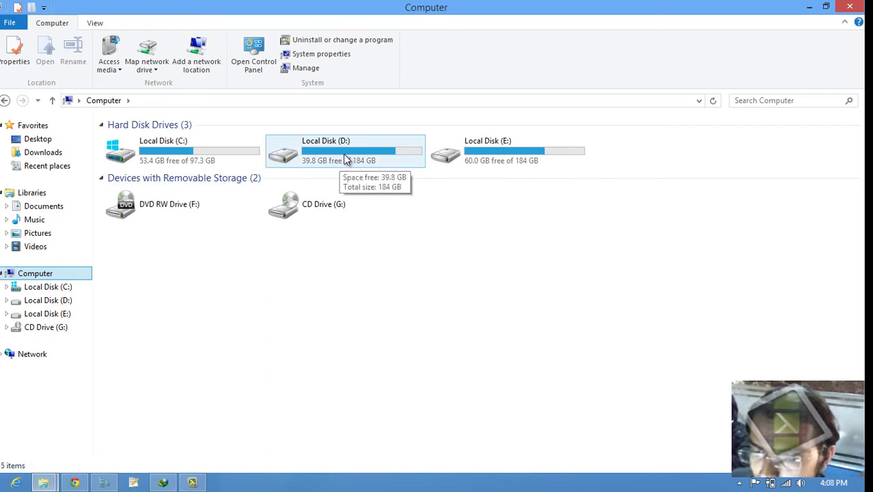
Rename the Local Disk (C:) drive as "win 7"
{"action": "right_click", "coordinate": [162, 152]}
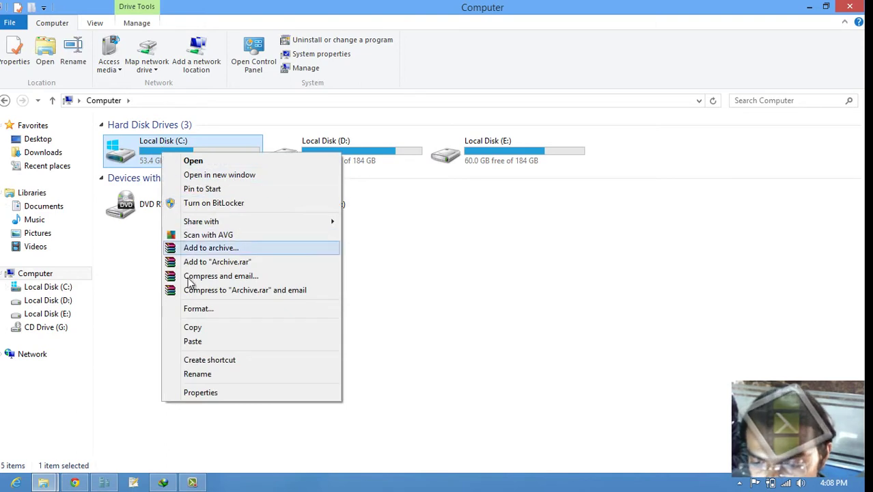
{"action": "left_click", "coordinate": [200, 377]}
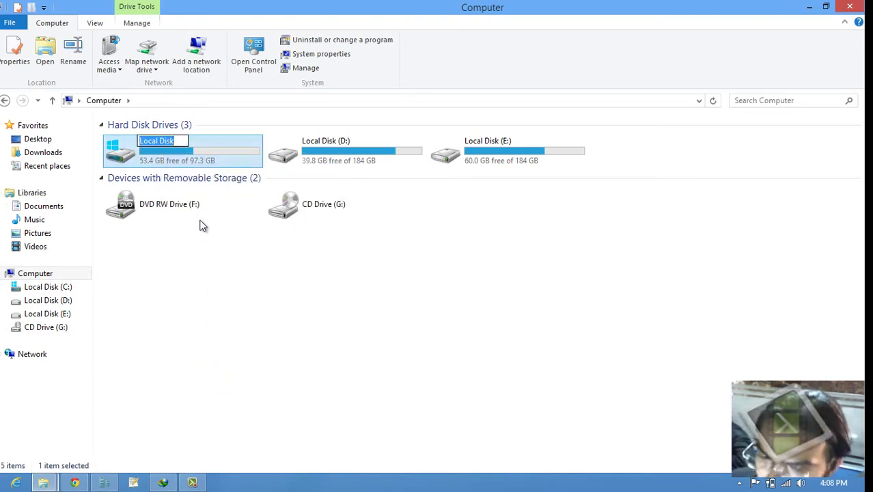
{"action": "type", "text": "ewsda"}
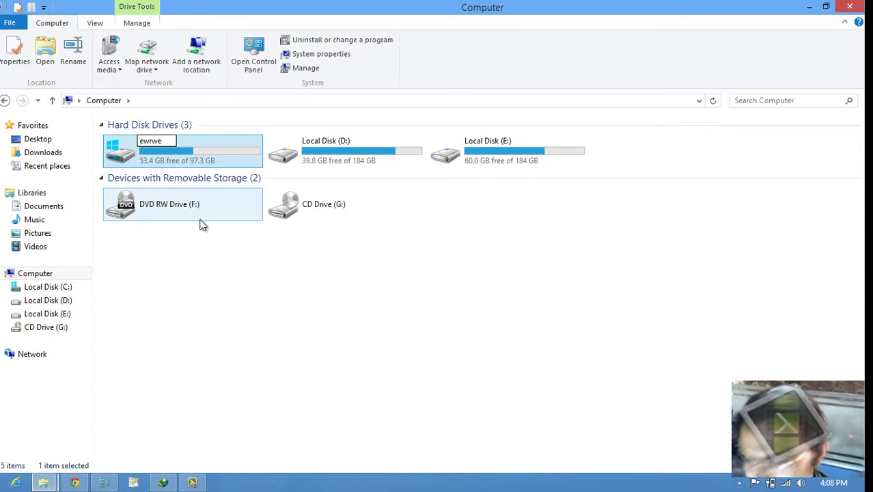
{"action": "key", "text": "BackSpace"}
{"action": "key", "text": "BackSpace"}
{"action": "key", "text": "BackSpace"}
{"action": "key", "text": "BackSpace"}
{"action": "key", "text": "BackSpace"}
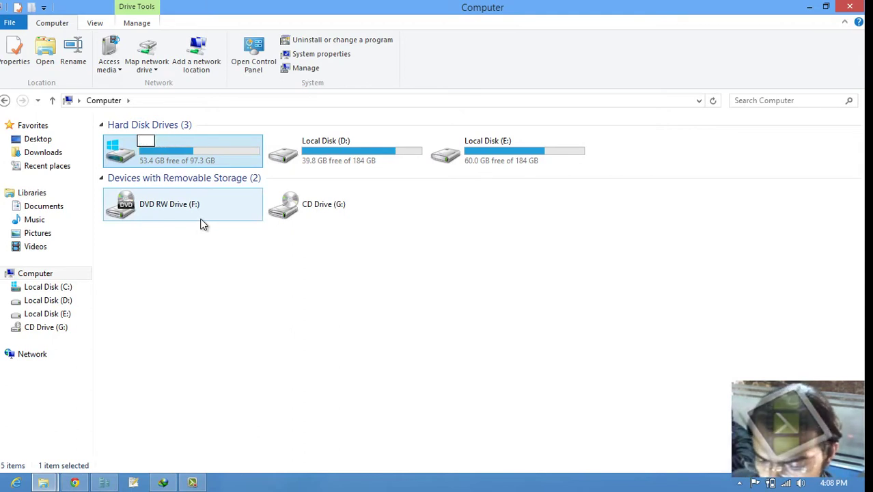
{"action": "type", "text": "win 7"}
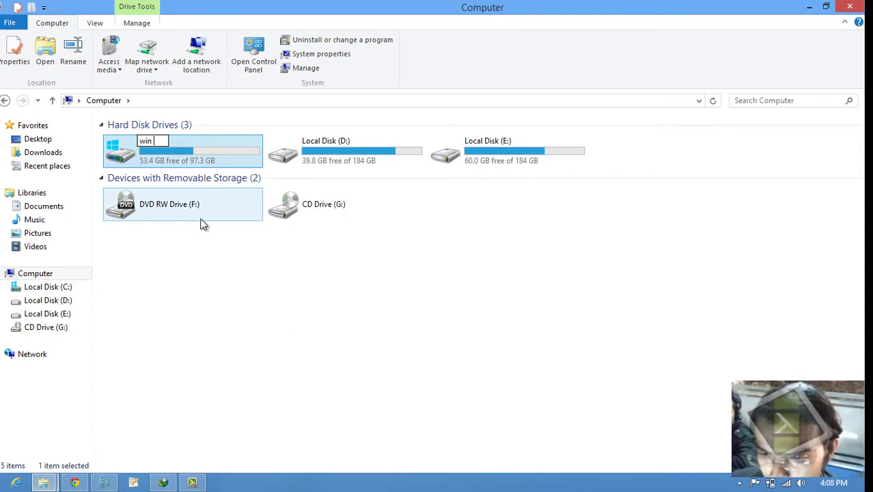
{"action": "left_click", "coordinate": [189, 254]}
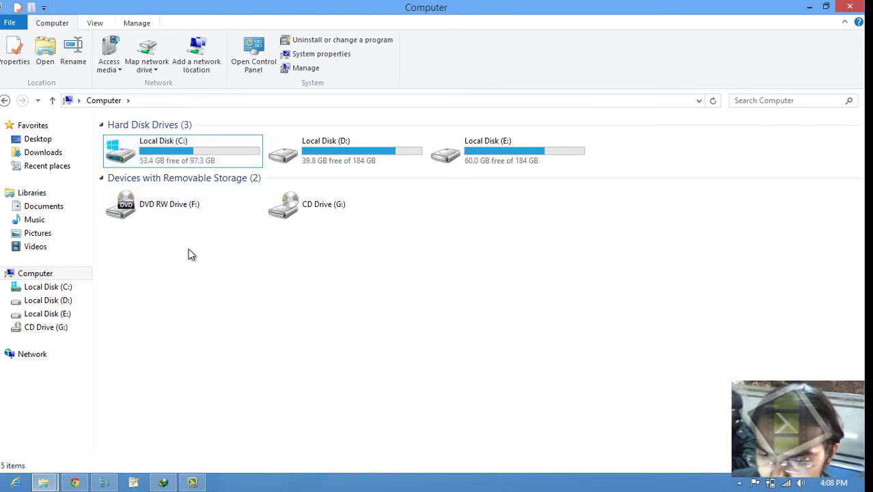
Rename the C: drive once more as "win7" and close the Computer window
{"action": "left_click", "coordinate": [162, 162]}
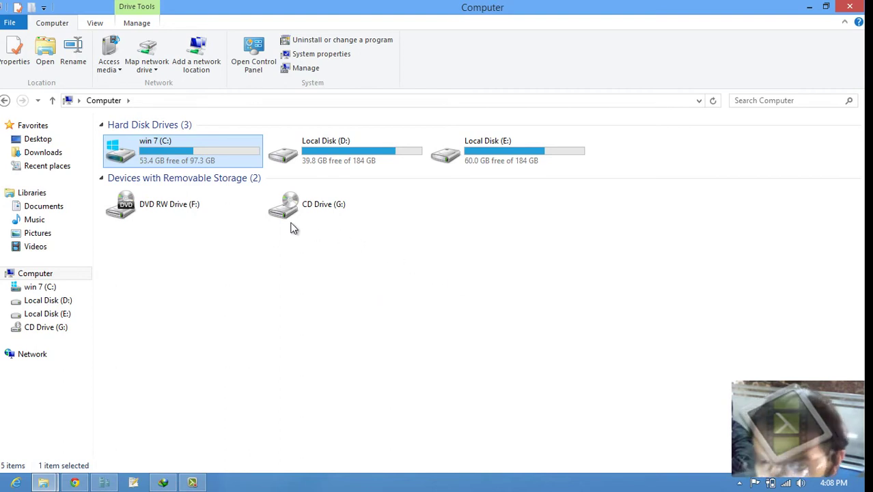
{"action": "key", "text": "F2"}
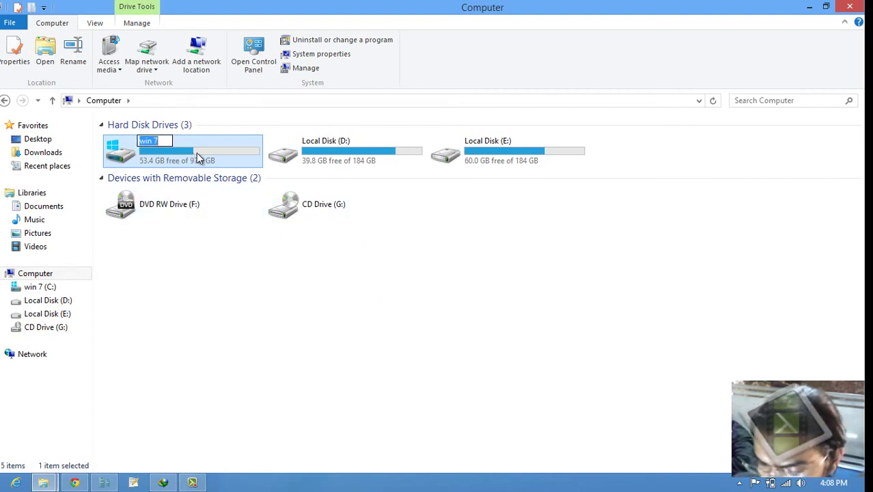
{"action": "type", "text": "win"}
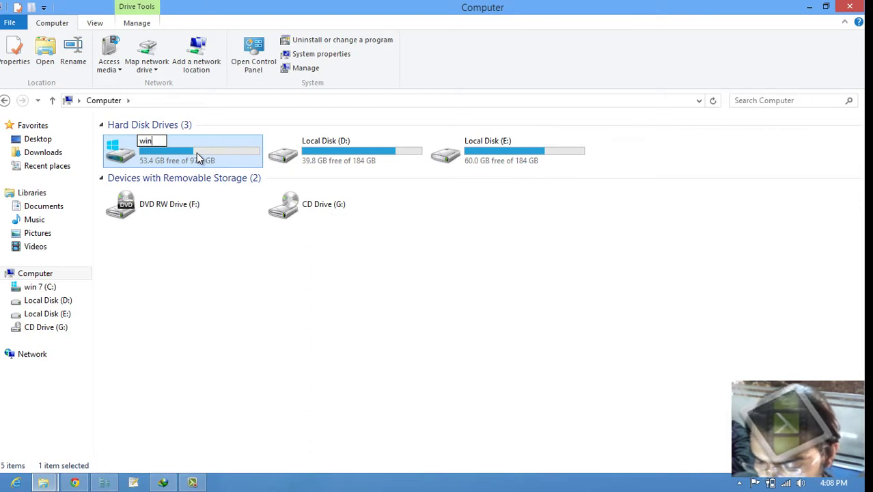
{"action": "type", "text": "8"}
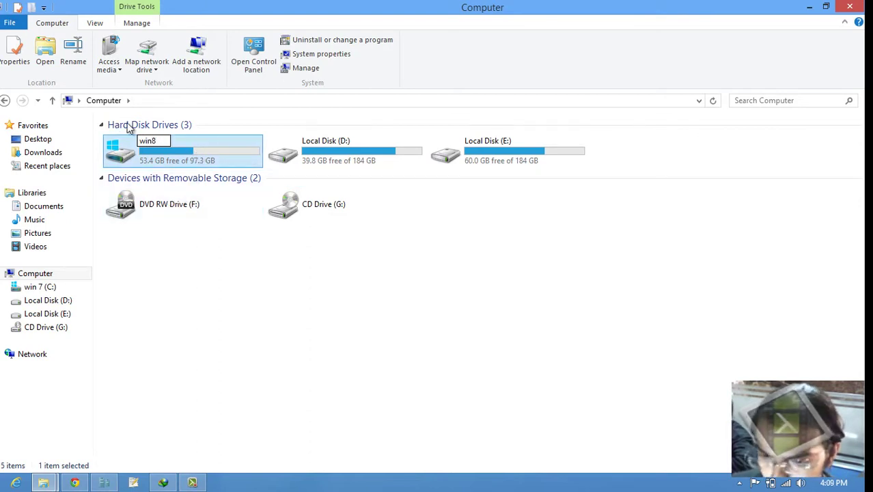
{"action": "key", "text": "BackSpace"}
{"action": "type", "text": "7"}
{"action": "left_click", "coordinate": [205, 270]}
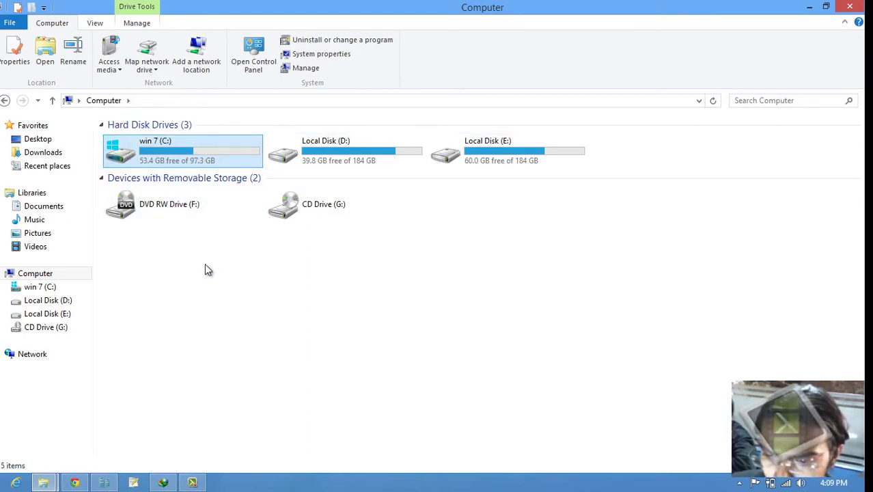
{"action": "left_click", "coordinate": [859, 7]}
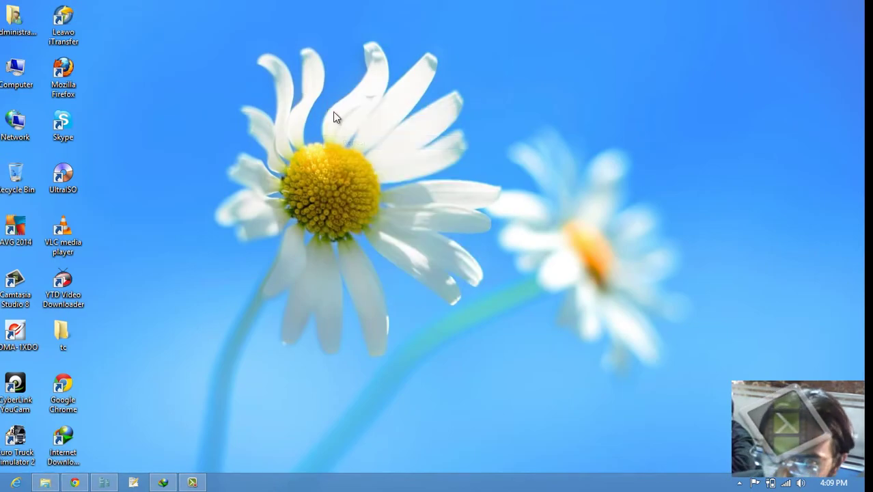
{"action": "right_click", "coordinate": [328, 99]}
{"action": "left_click", "coordinate": [353, 134]}
{"action": "right_click", "coordinate": [340, 100]}
{"action": "left_click", "coordinate": [362, 136]}
{"action": "right_click", "coordinate": [360, 110]}
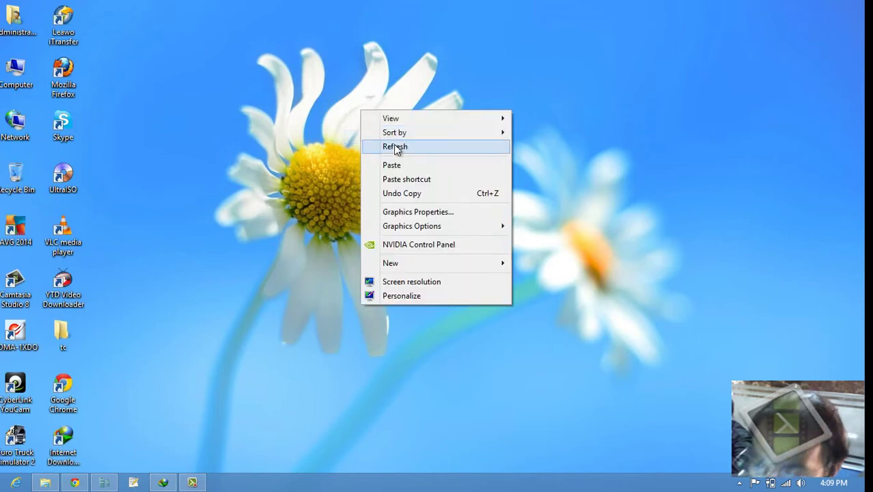
{"action": "left_click", "coordinate": [395, 147]}
{"action": "right_click", "coordinate": [395, 142]}
{"action": "left_click", "coordinate": [423, 181]}
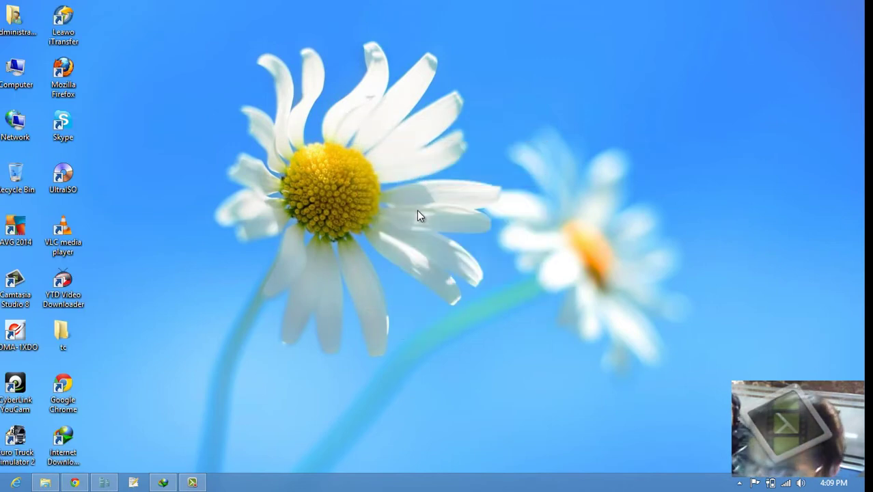
{"action": "right_click", "coordinate": [419, 196]}
{"action": "left_click", "coordinate": [440, 226]}
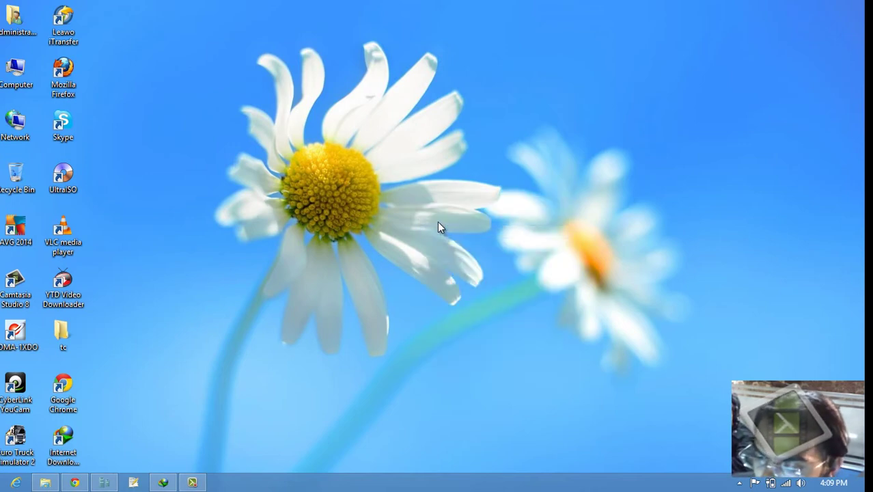
{"action": "right_click", "coordinate": [438, 222]}
{"action": "left_click", "coordinate": [461, 257]}
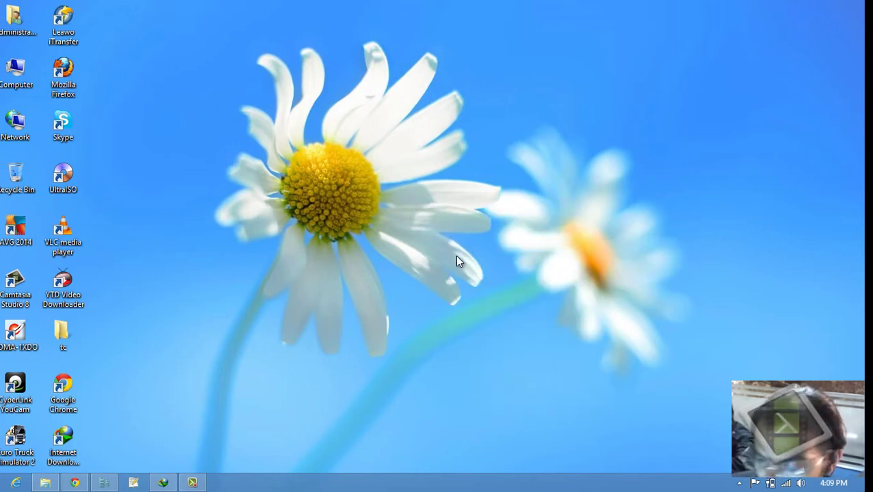
{"action": "right_click", "coordinate": [425, 224]}
{"action": "left_click", "coordinate": [448, 253]}
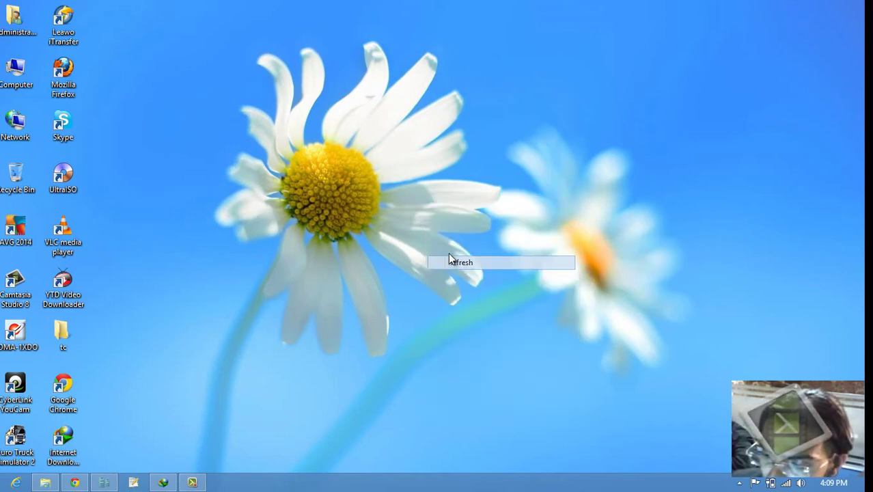
{"action": "right_click", "coordinate": [443, 220]}
{"action": "left_click", "coordinate": [481, 254]}
{"action": "right_click", "coordinate": [481, 229]}
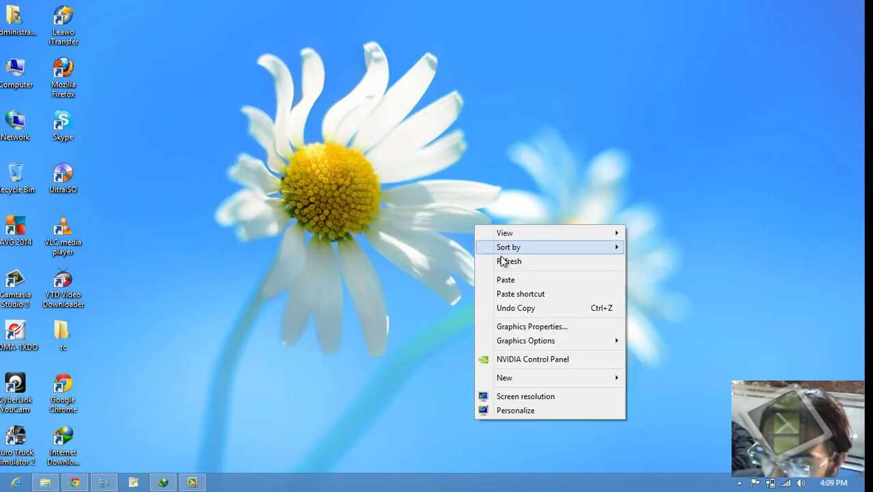
{"action": "left_click", "coordinate": [502, 258]}
{"action": "right_click", "coordinate": [492, 229]}
{"action": "left_click", "coordinate": [507, 252]}
{"action": "right_click", "coordinate": [491, 215]}
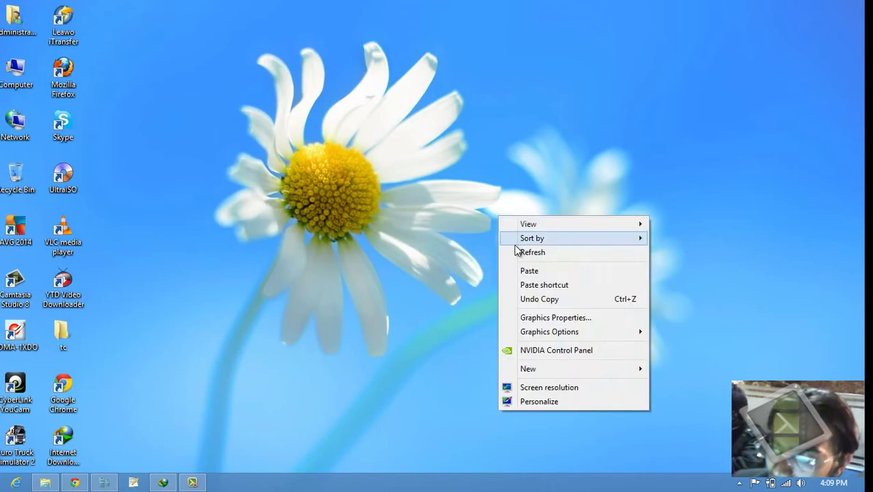
{"action": "left_click", "coordinate": [517, 250]}
{"action": "right_click", "coordinate": [509, 225]}
{"action": "left_click", "coordinate": [531, 262]}
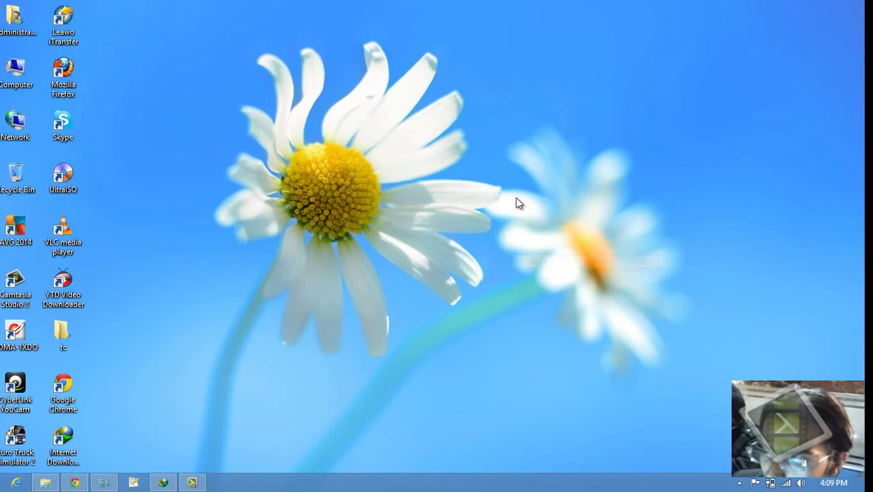
{"action": "right_click", "coordinate": [515, 197]}
{"action": "left_click", "coordinate": [537, 232]}
{"action": "right_click", "coordinate": [529, 193]}
{"action": "left_click", "coordinate": [545, 231]}
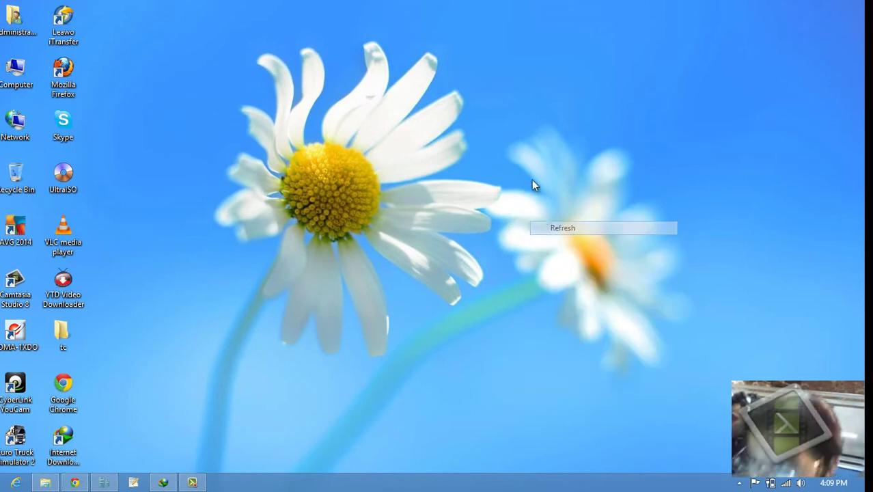
{"action": "right_click", "coordinate": [531, 176]}
{"action": "left_click", "coordinate": [556, 212]}
{"action": "right_click", "coordinate": [534, 156]}
{"action": "left_click", "coordinate": [553, 191]}
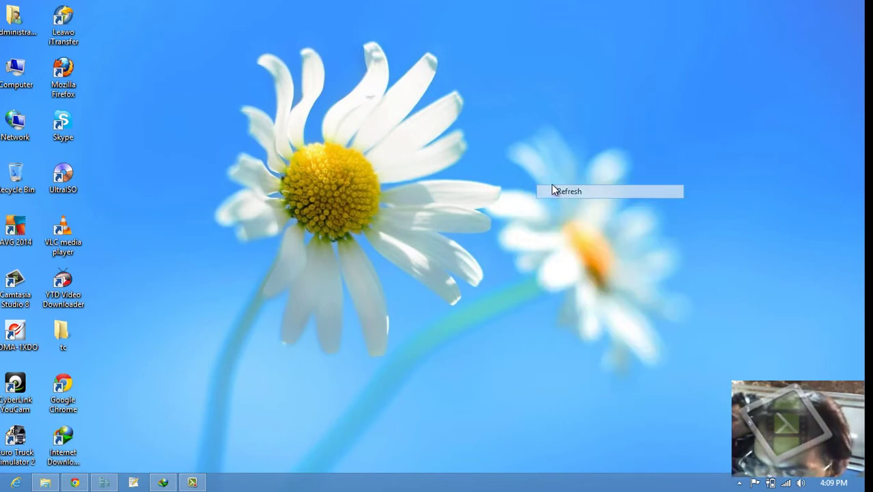
{"action": "right_click", "coordinate": [544, 167]}
{"action": "left_click", "coordinate": [557, 203]}
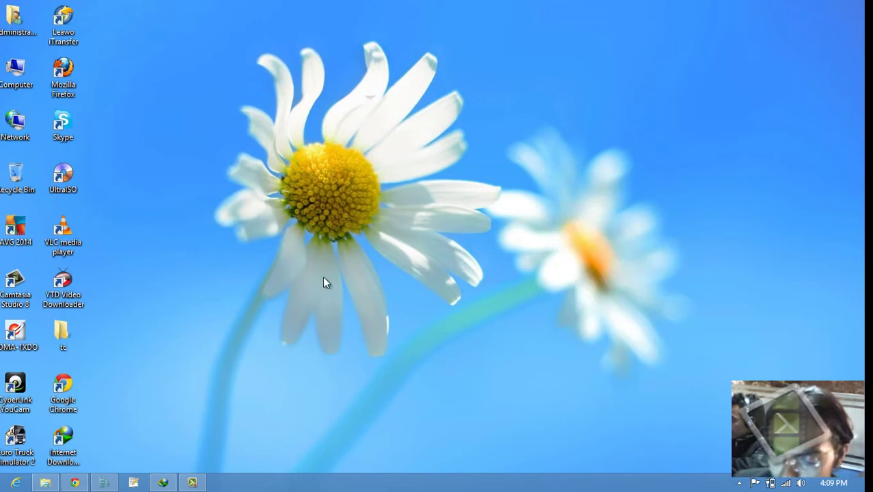
Switch to Hyper-V Manager and connect to the windows 7 virtual machine
{"action": "left_click", "coordinate": [109, 483]}
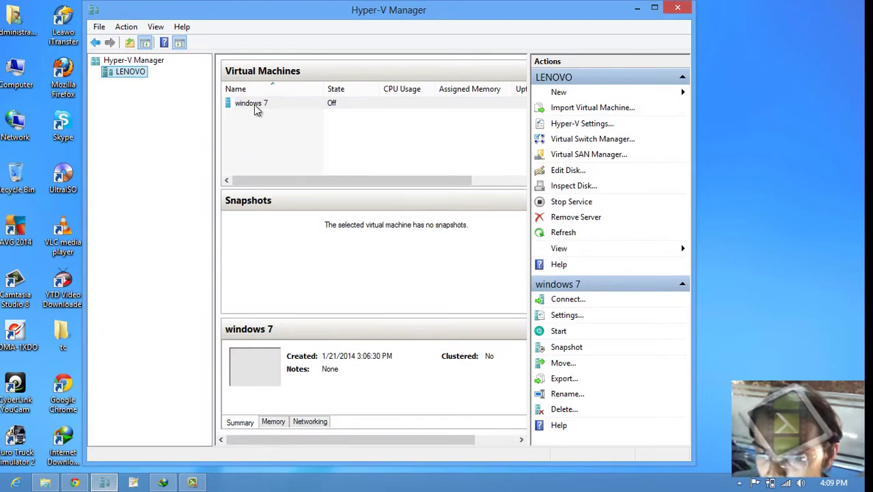
{"action": "left_click", "coordinate": [253, 106]}
{"action": "right_click", "coordinate": [254, 107]}
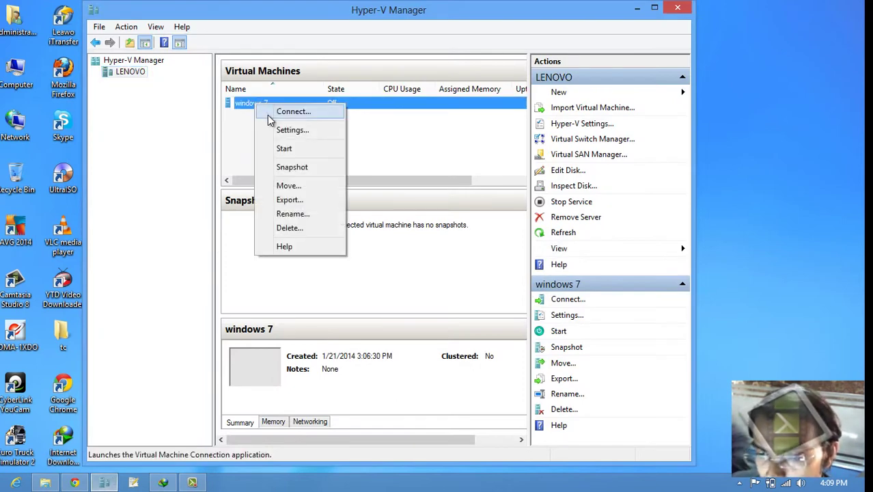
{"action": "left_click", "coordinate": [276, 112]}
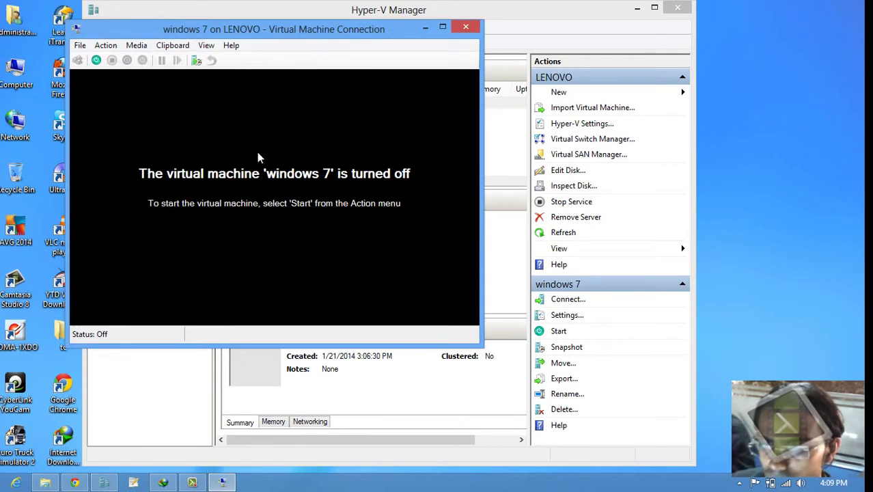
In the virtual machine's settings, attach the image file "iso seven" from Local Disk (E:) to the DVD drive on IDE Controller 1
{"action": "left_click", "coordinate": [82, 46]}
{"action": "left_click", "coordinate": [98, 61]}
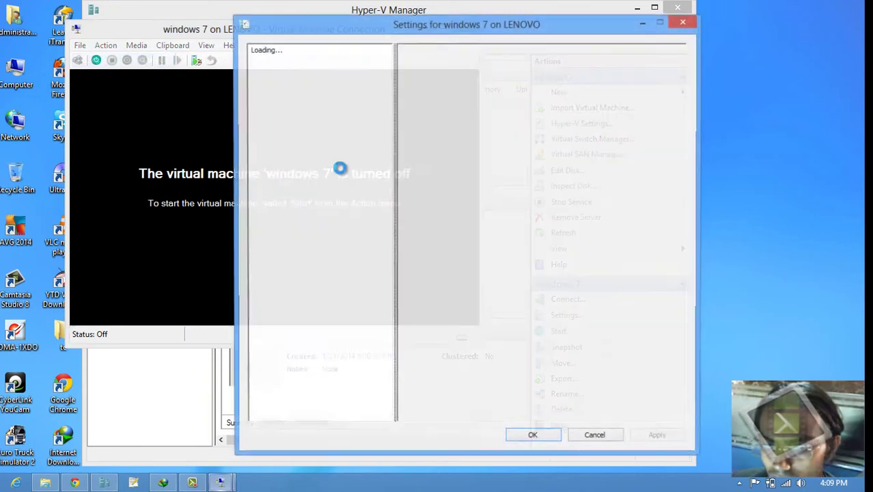
{"action": "left_click", "coordinate": [300, 184]}
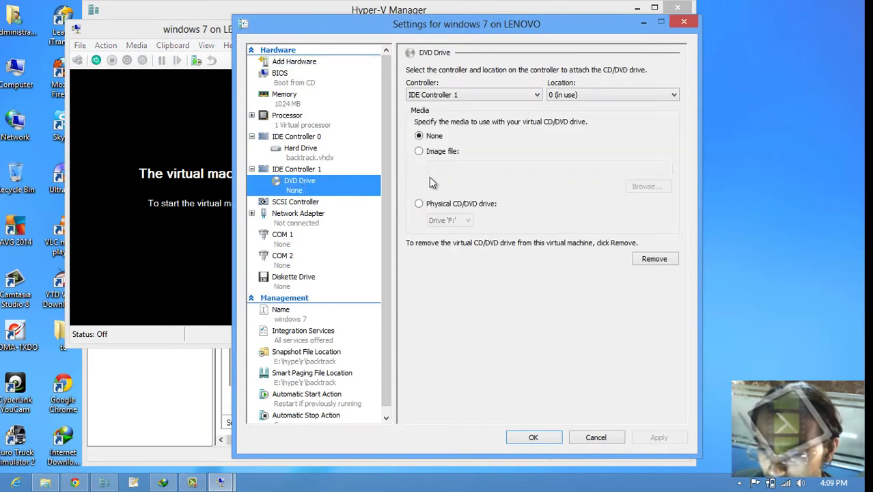
{"action": "left_click", "coordinate": [444, 152]}
{"action": "left_click", "coordinate": [636, 189]}
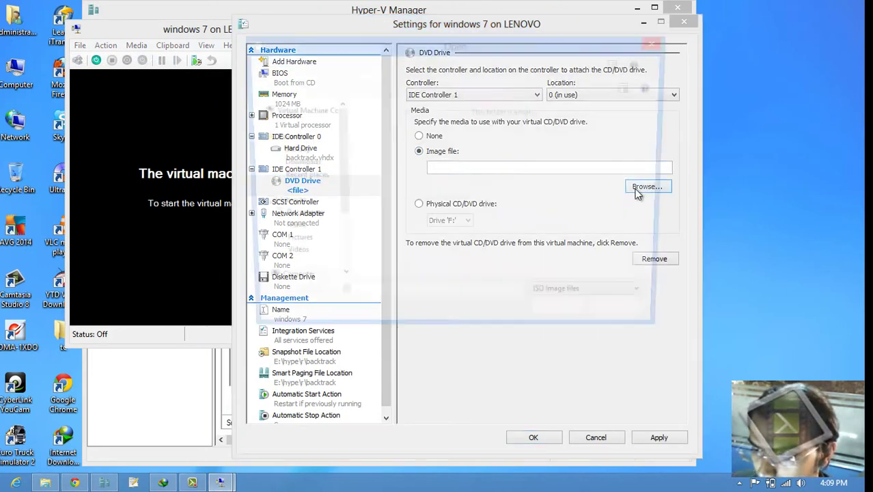
{"action": "double_click", "coordinate": [415, 216]}
{"action": "scroll", "coordinate": [438, 232], "scroll_direction": "down", "scroll_amount": 5}
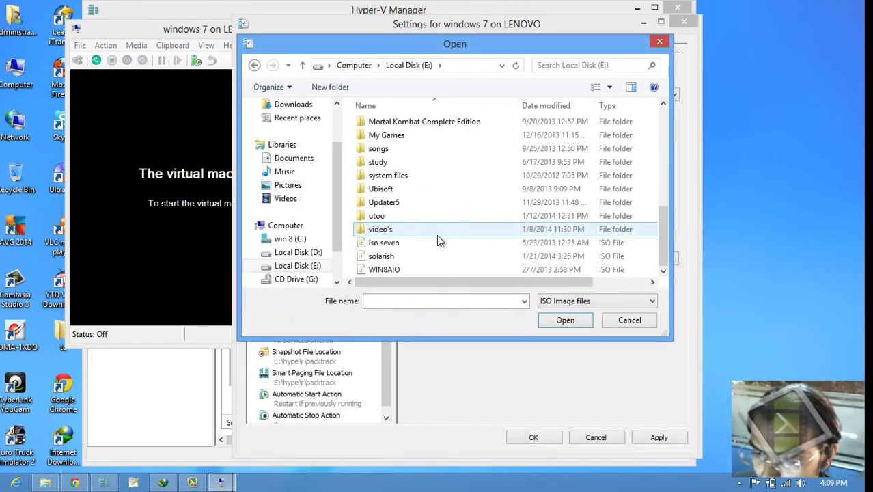
{"action": "left_click", "coordinate": [402, 247]}
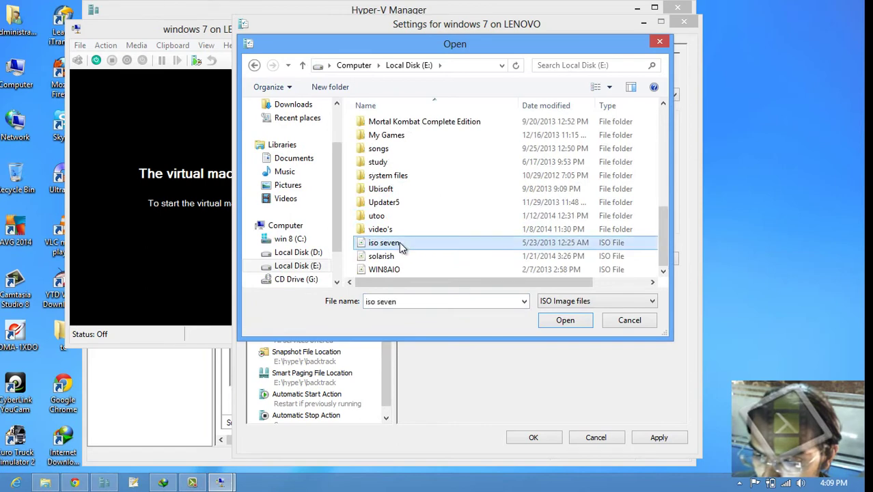
{"action": "left_click", "coordinate": [561, 321]}
{"action": "left_click", "coordinate": [658, 437]}
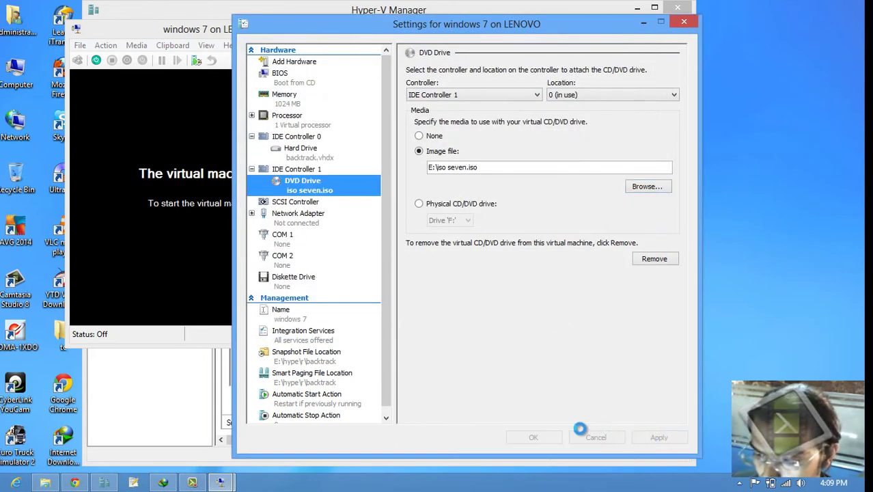
{"action": "left_click", "coordinate": [533, 437]}
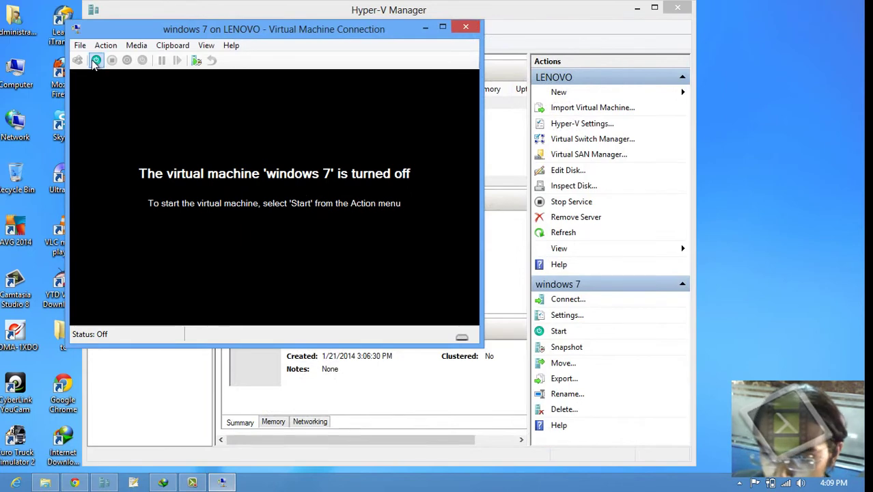
Start the windows 7 virtual machine, minimize Hyper-V Manager, and display the machine in full screen mode
{"action": "left_click", "coordinate": [97, 62]}
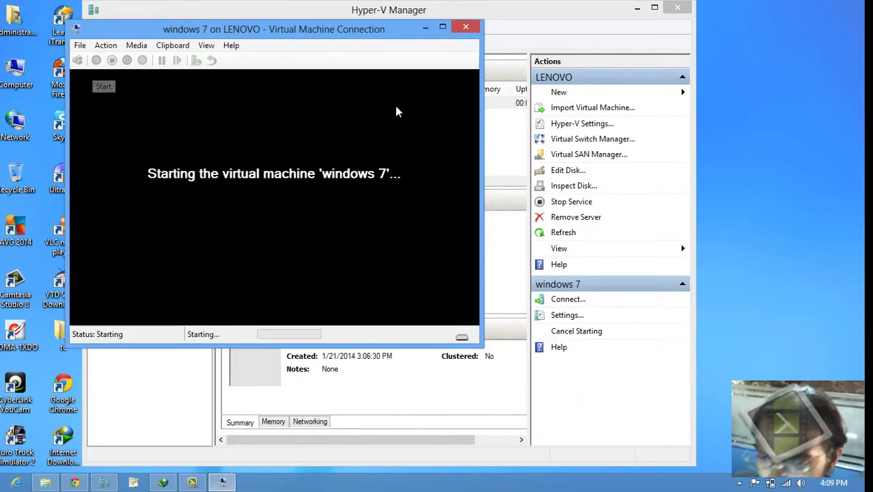
{"action": "left_click_drag", "start_coordinate": [438, 33], "coordinate": [361, 11]}
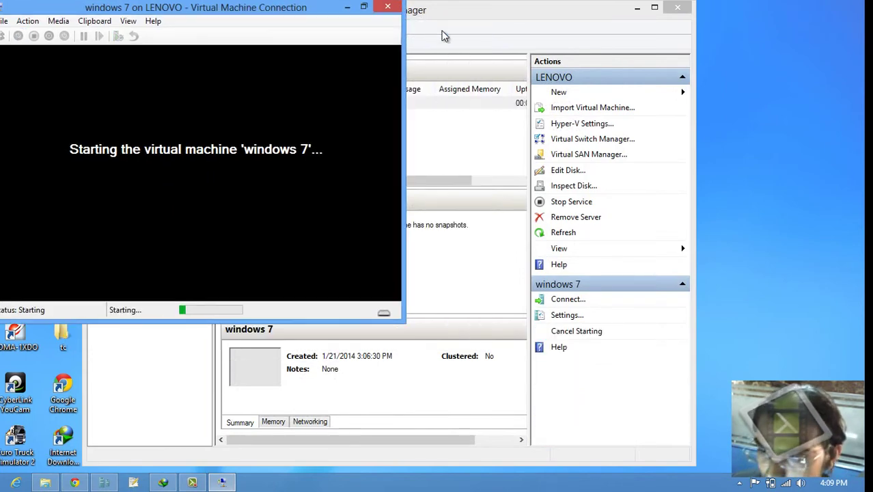
{"action": "left_click", "coordinate": [637, 8]}
{"action": "left_click_drag", "start_coordinate": [248, 10], "coordinate": [453, 35]}
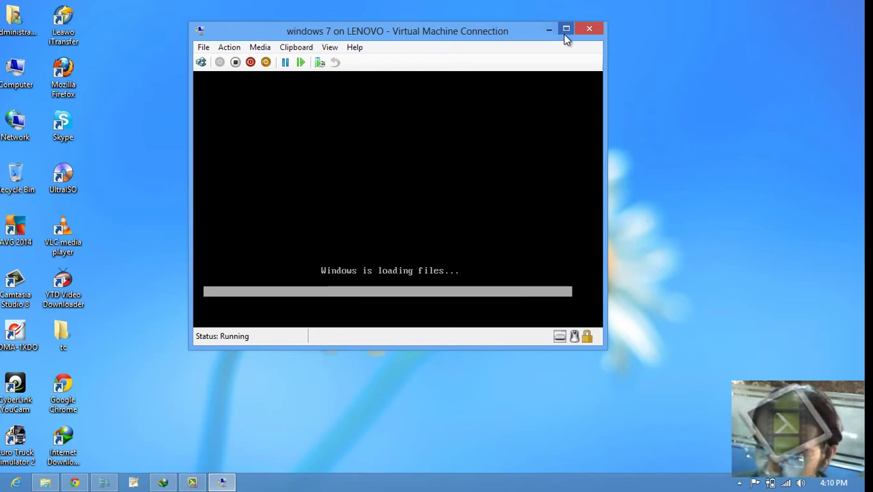
{"action": "left_click", "coordinate": [335, 48]}
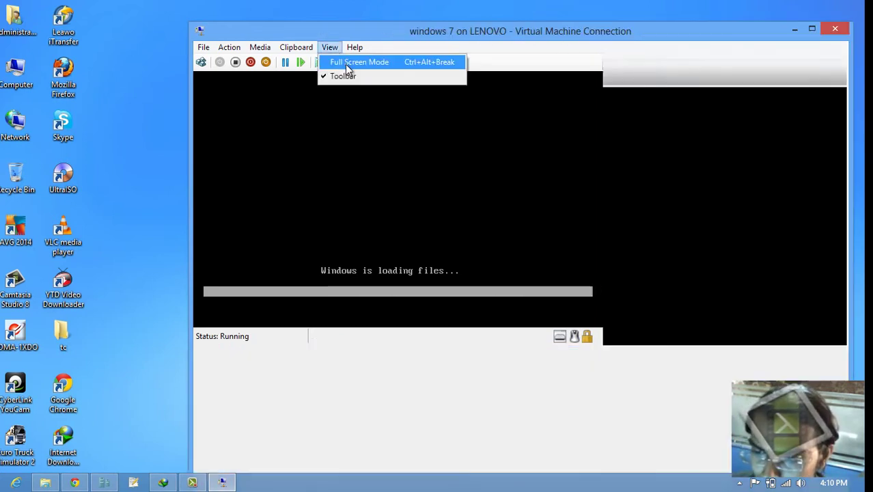
{"action": "left_click", "coordinate": [345, 62]}
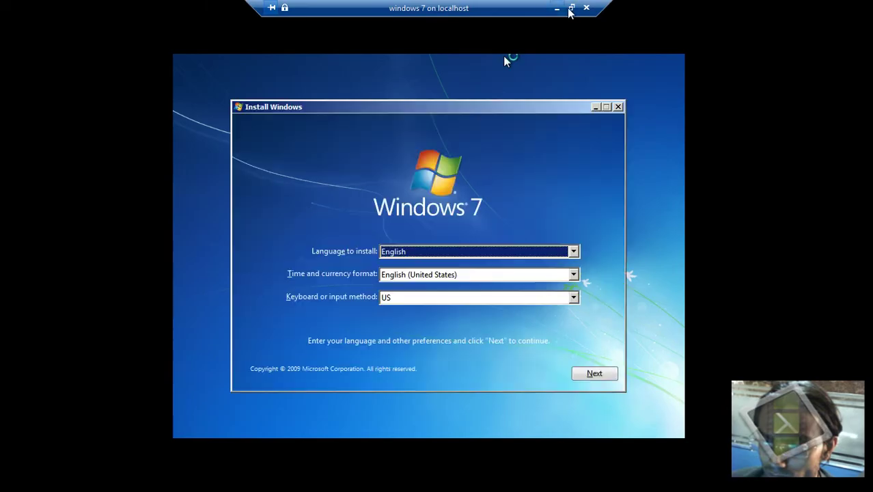
Take the virtual machine out of full screen mode and put it back into full screen
{"action": "left_click", "coordinate": [571, 7]}
{"action": "left_click", "coordinate": [669, 28]}
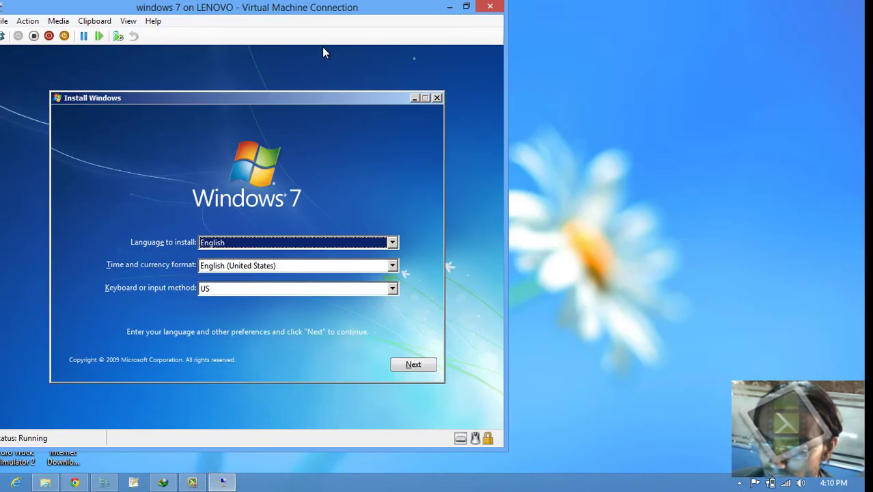
{"action": "left_click", "coordinate": [128, 20]}
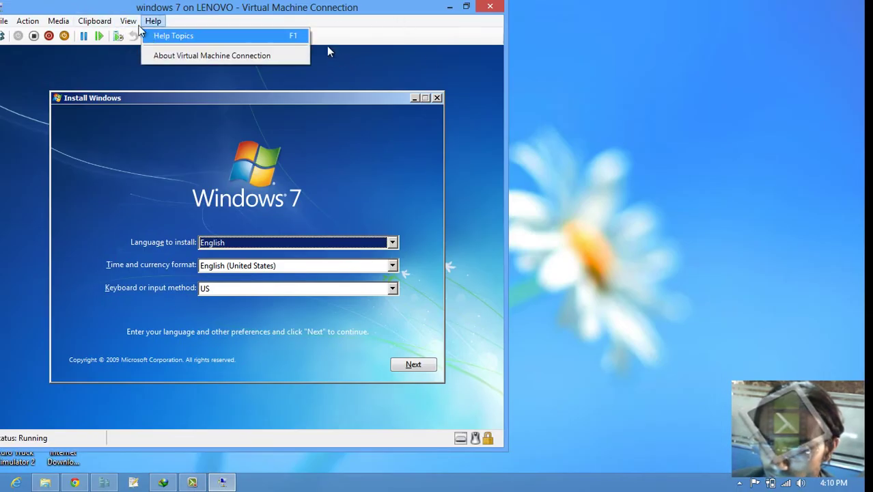
{"action": "left_click", "coordinate": [140, 36]}
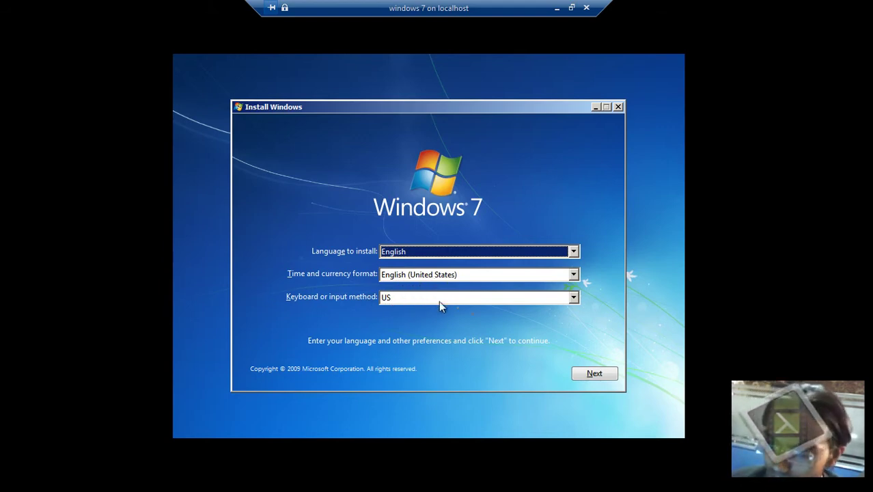
Start the Windows 7 installation with the default language settings and briefly view the remote connection's security information
{"action": "left_click", "coordinate": [591, 373]}
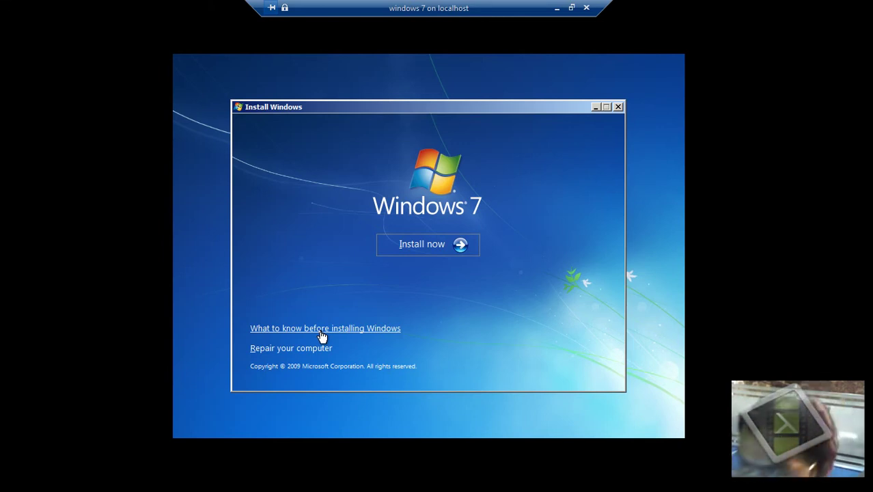
{"action": "left_click", "coordinate": [437, 247]}
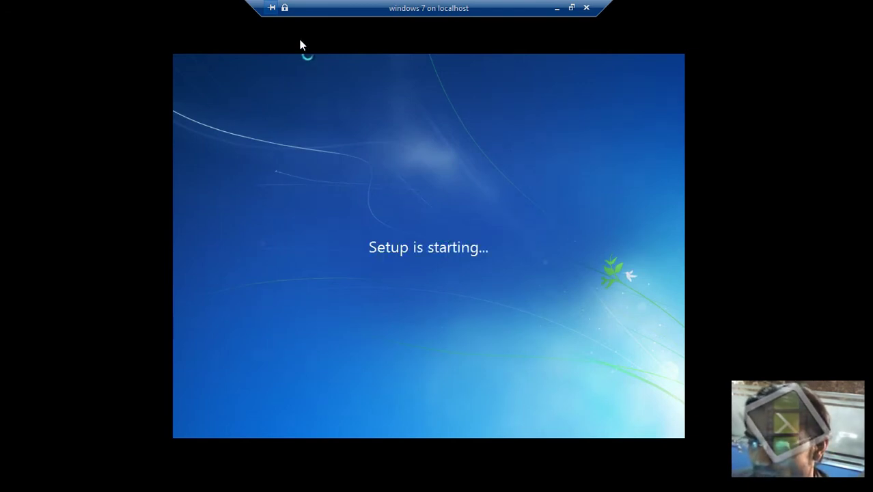
{"action": "left_click", "coordinate": [285, 8]}
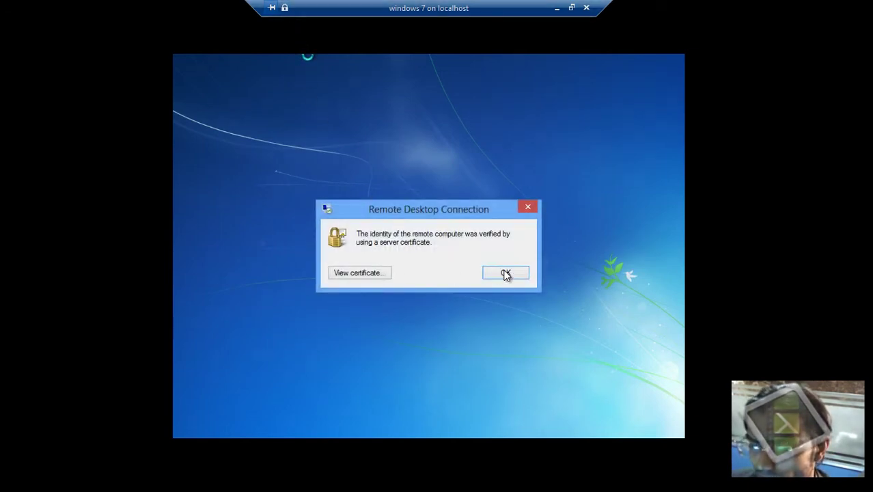
{"action": "left_click", "coordinate": [528, 208]}
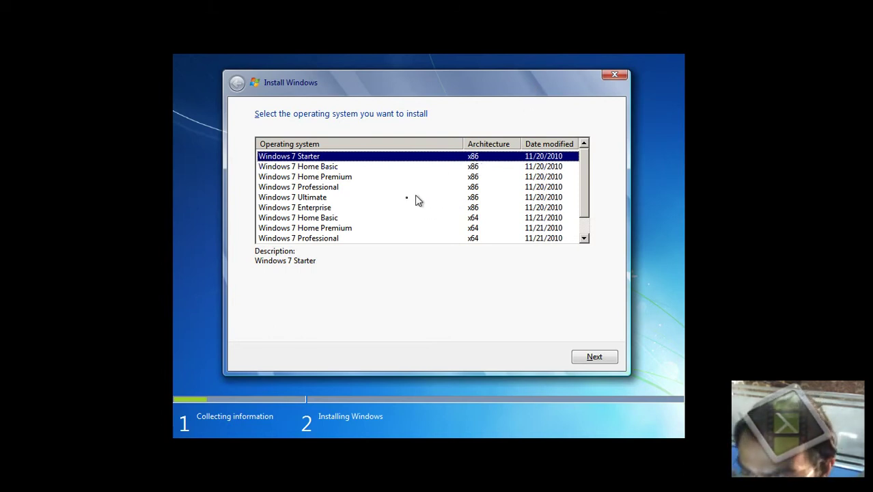
Choose Windows 7 Ultimate x86 as the operating system to install and accept the license terms
{"action": "left_click", "coordinate": [306, 198]}
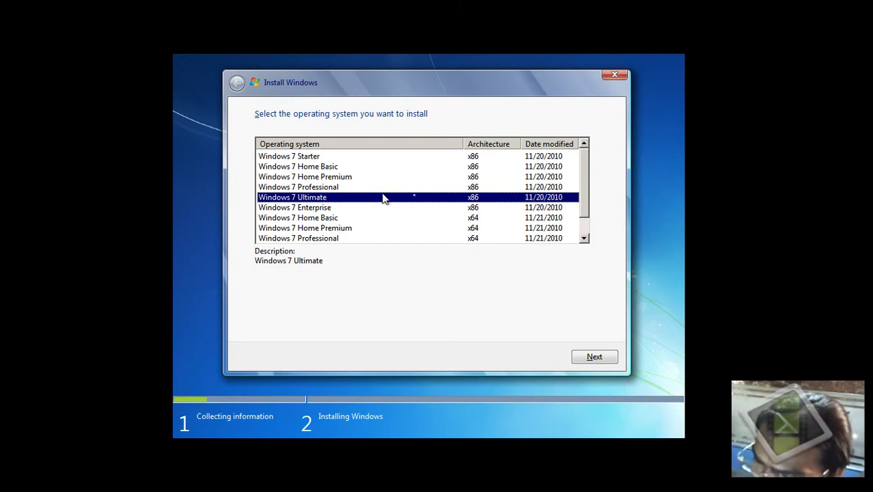
{"action": "left_click", "coordinate": [586, 362]}
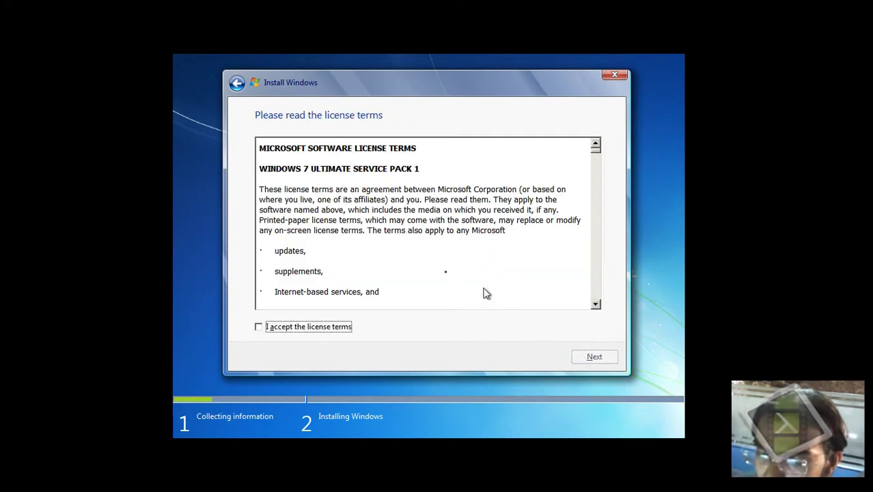
{"action": "left_click", "coordinate": [284, 328]}
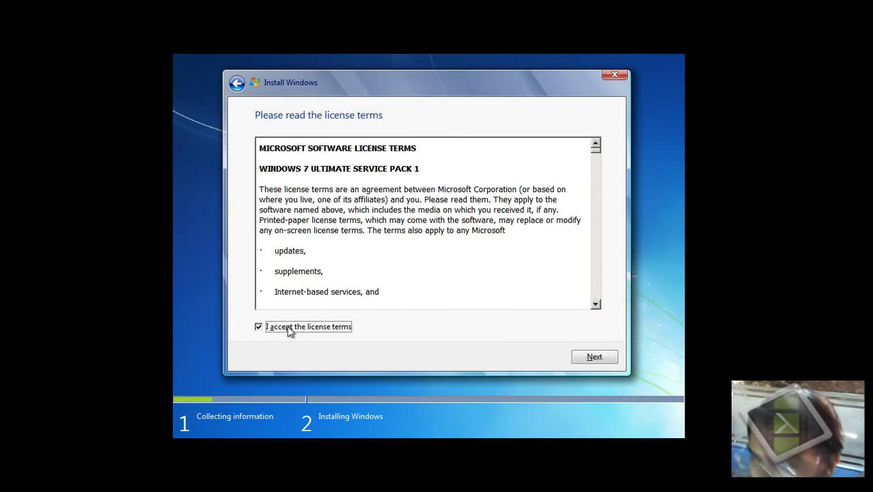
{"action": "left_click", "coordinate": [591, 358]}
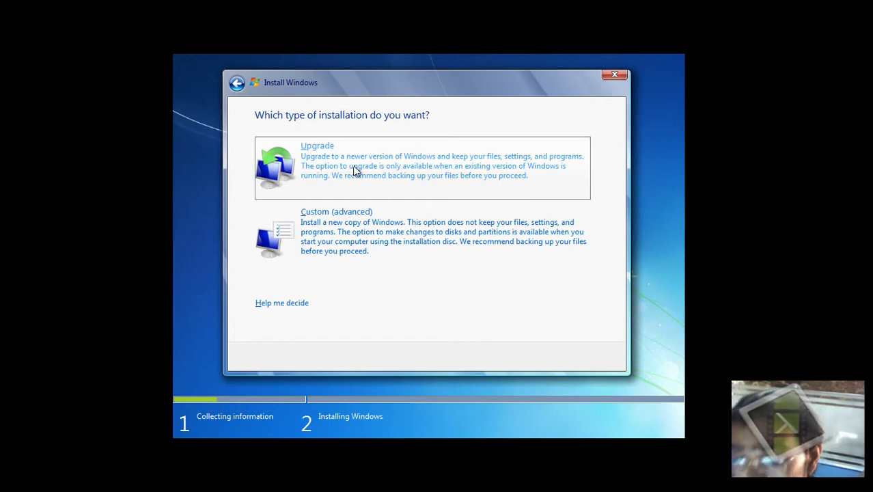
Choose a custom installation and create a 15200 MB partition in the unallocated space of Disk 0
{"action": "left_click", "coordinate": [358, 236]}
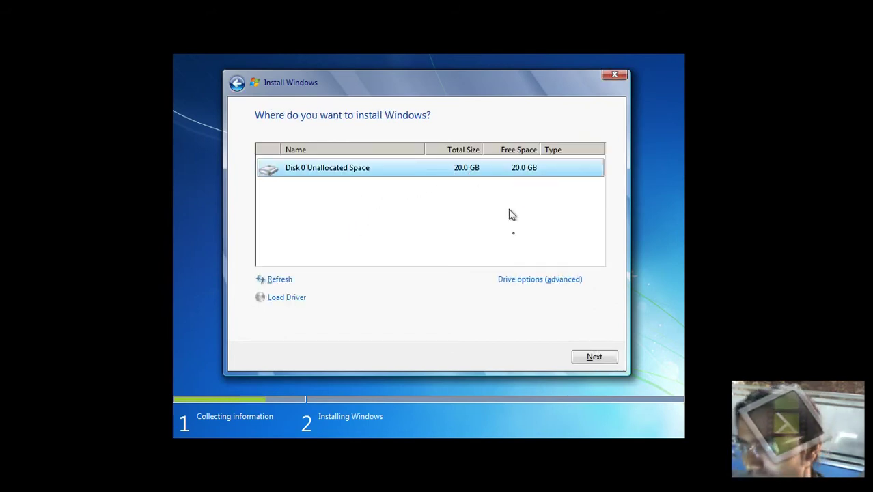
{"action": "left_click", "coordinate": [519, 281]}
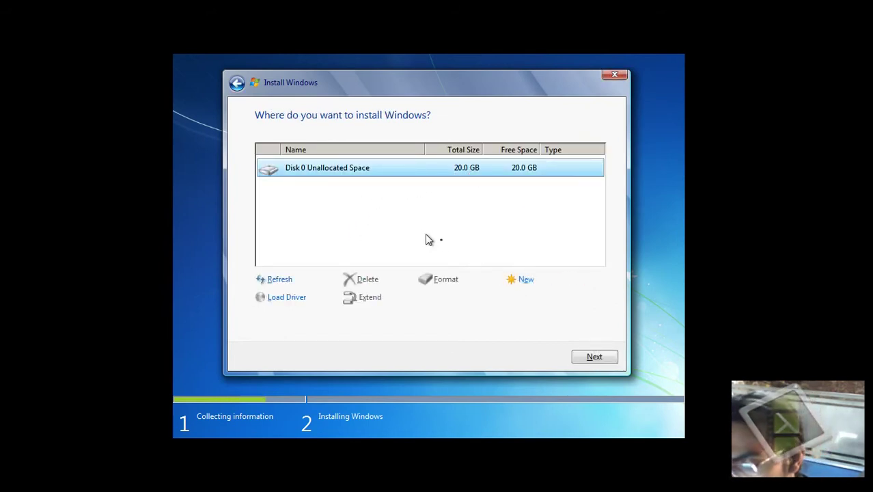
{"action": "left_click", "coordinate": [524, 280]}
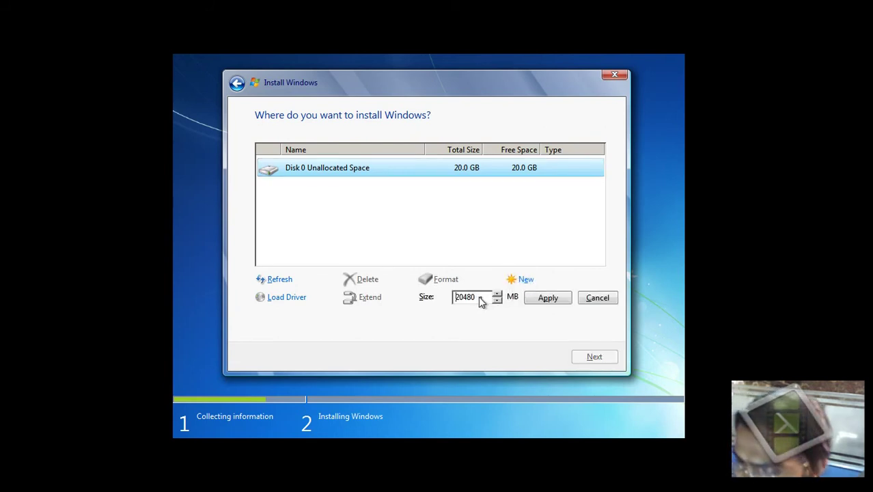
{"action": "left_click_drag", "start_coordinate": [481, 301], "coordinate": [456, 304]}
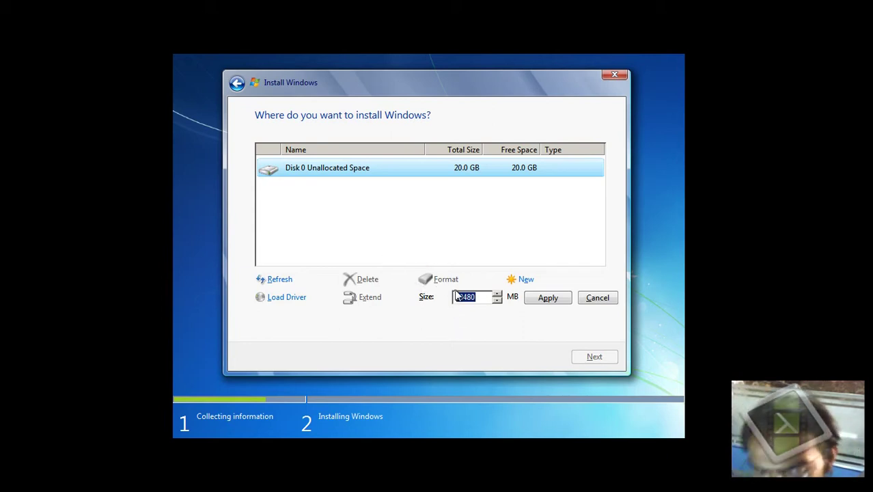
{"action": "type", "text": "15"}
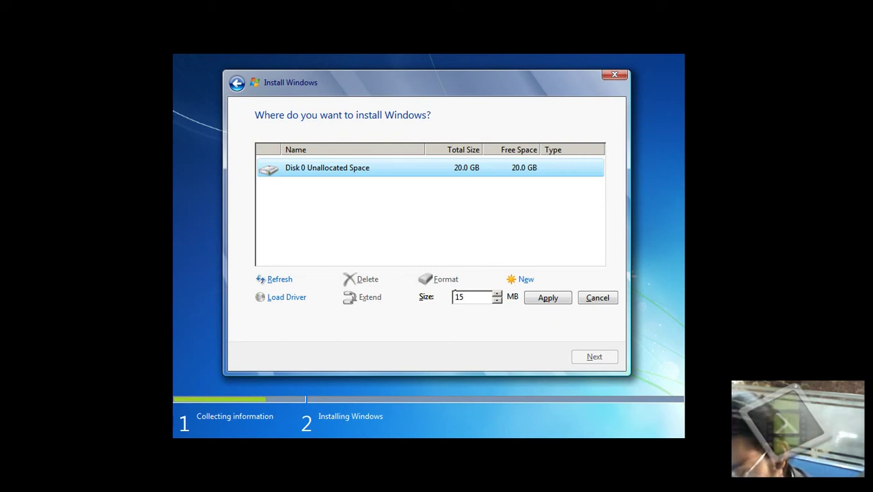
{"action": "type", "text": "200"}
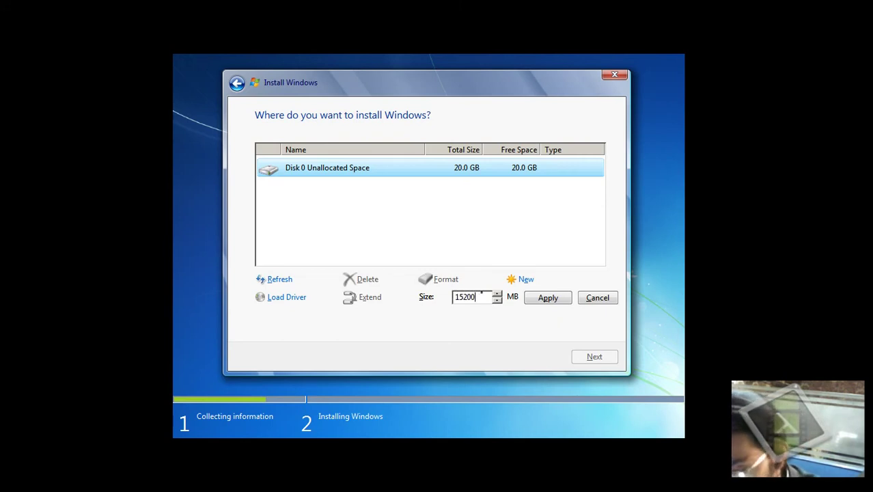
{"action": "left_click", "coordinate": [554, 302]}
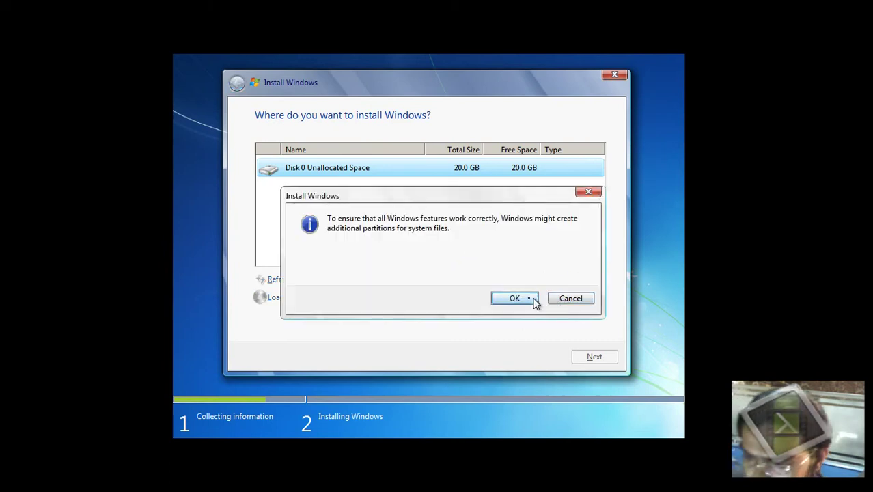
{"action": "left_click", "coordinate": [515, 299]}
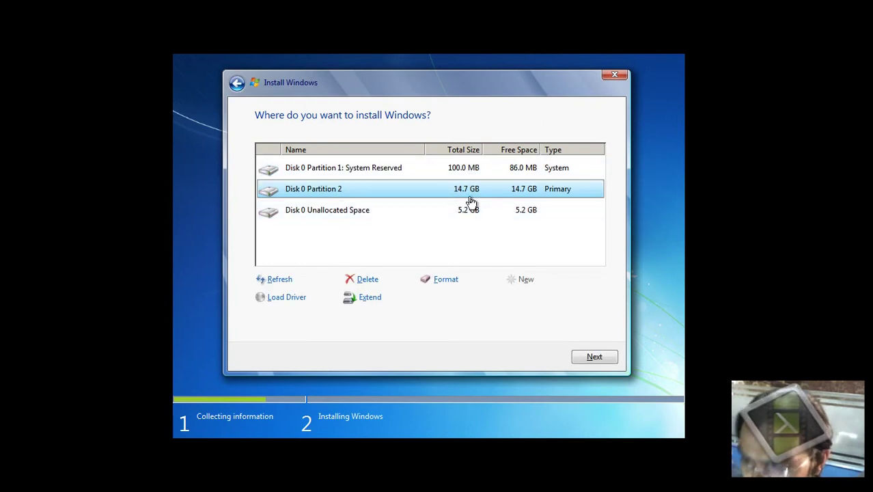
Create another partition from all of the remaining unallocated space on Disk 0
{"action": "left_click", "coordinate": [474, 213]}
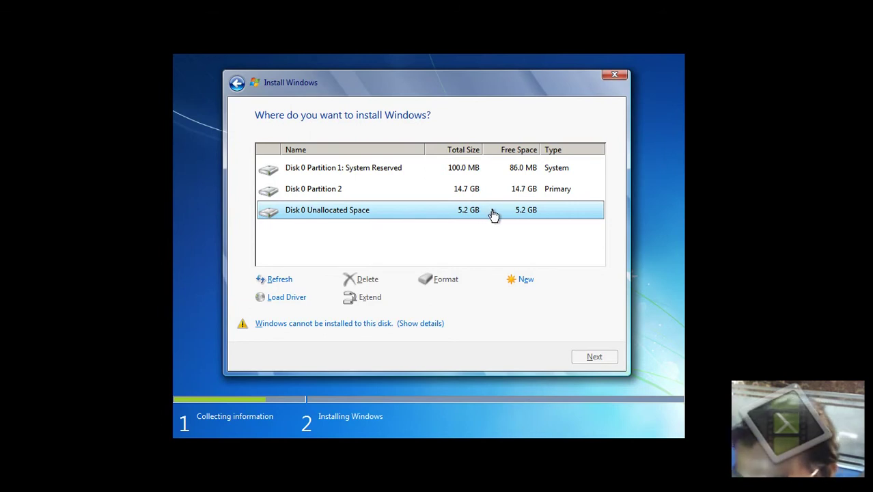
{"action": "left_click", "coordinate": [525, 283]}
{"action": "left_click", "coordinate": [544, 298]}
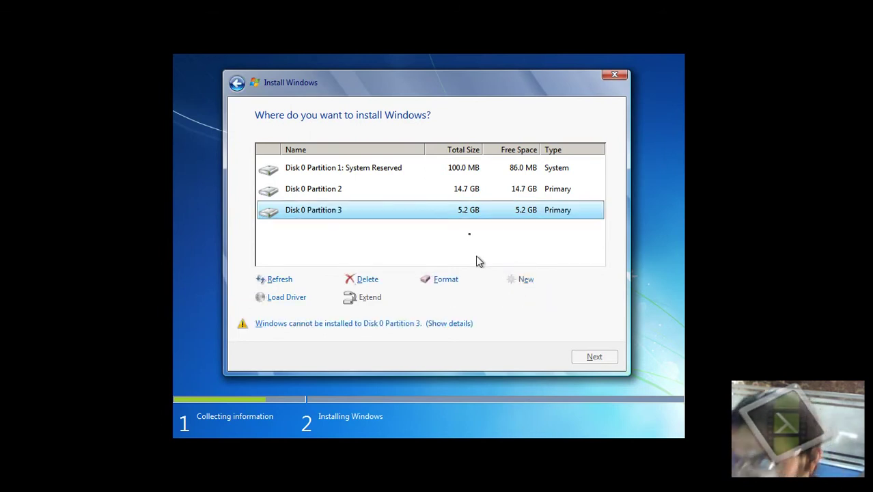
Format Disk 0 Partition 1, Partition 2 and Partition 3, accepting the loss of any data on them
{"action": "left_click", "coordinate": [471, 168]}
{"action": "left_click", "coordinate": [446, 281]}
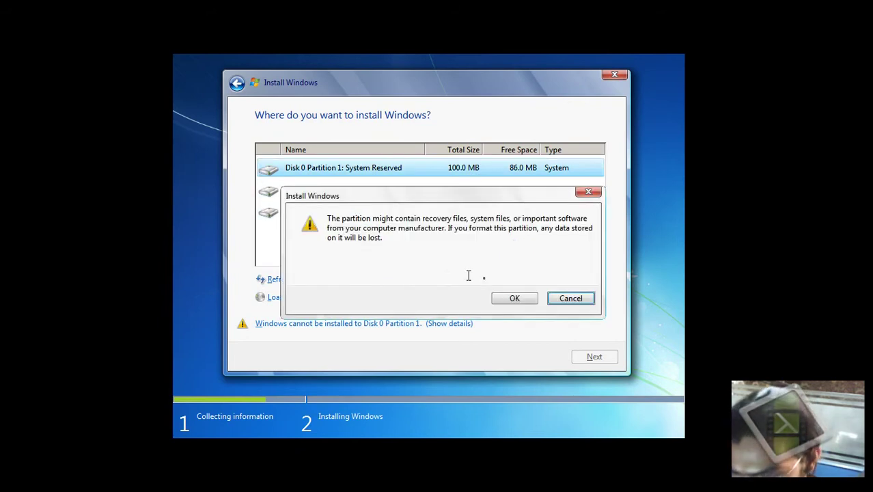
{"action": "left_click", "coordinate": [513, 298]}
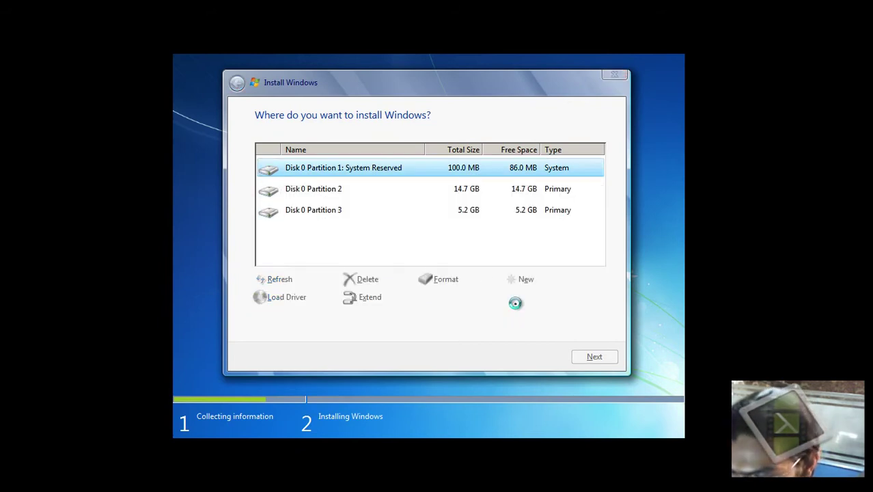
{"action": "left_click", "coordinate": [518, 191]}
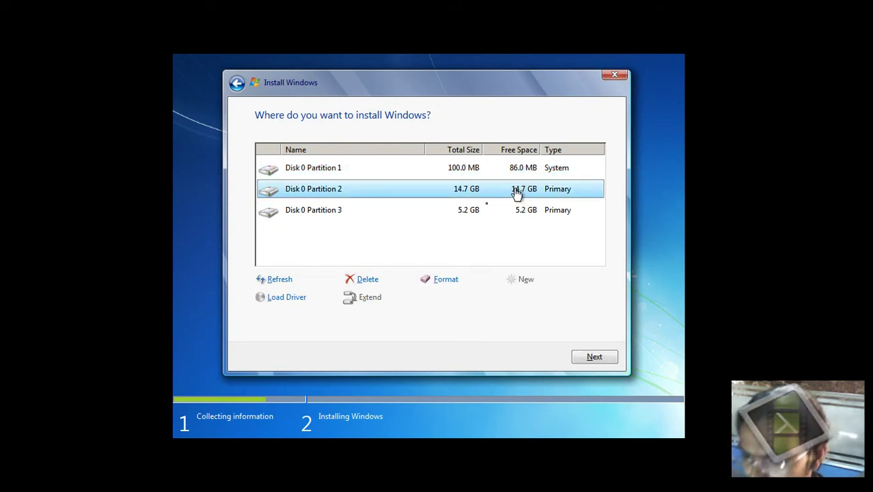
{"action": "left_click", "coordinate": [449, 281]}
{"action": "left_click", "coordinate": [499, 298]}
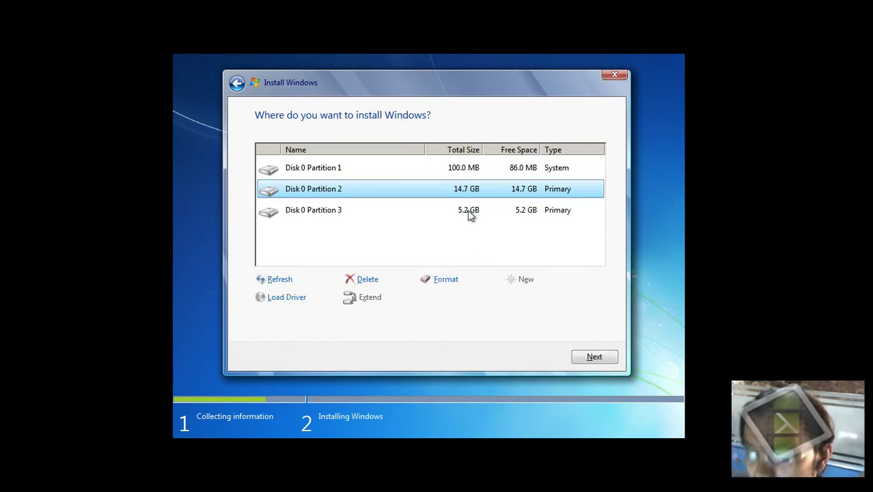
{"action": "left_click", "coordinate": [470, 216]}
{"action": "left_click", "coordinate": [444, 280]}
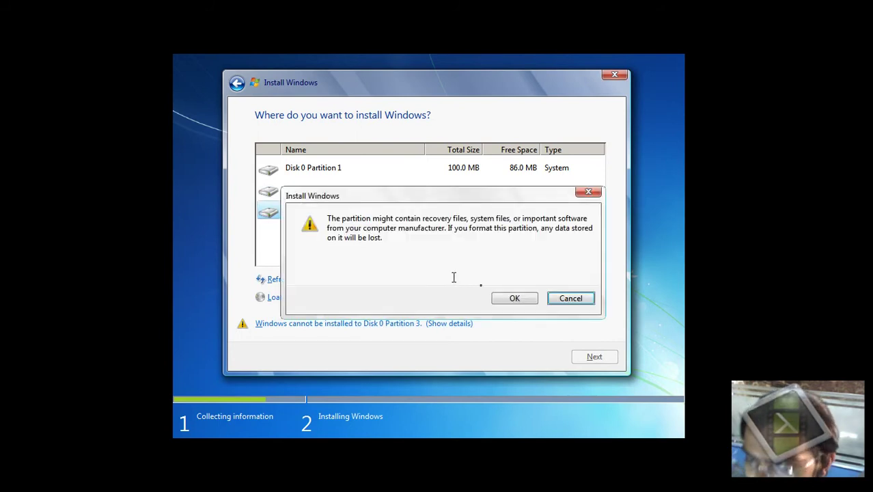
{"action": "left_click", "coordinate": [514, 301]}
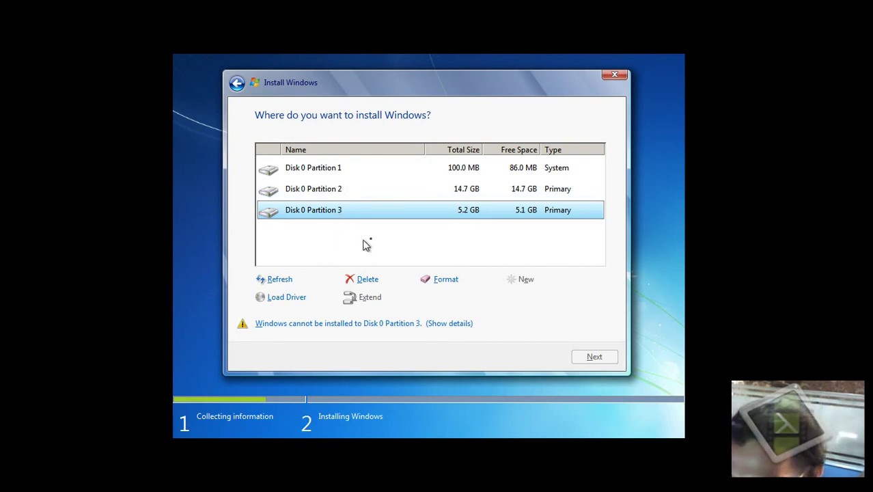
Install Windows on Disk 0 Partition 2 and restart the machine immediately when setup requires it
{"action": "left_click", "coordinate": [334, 192]}
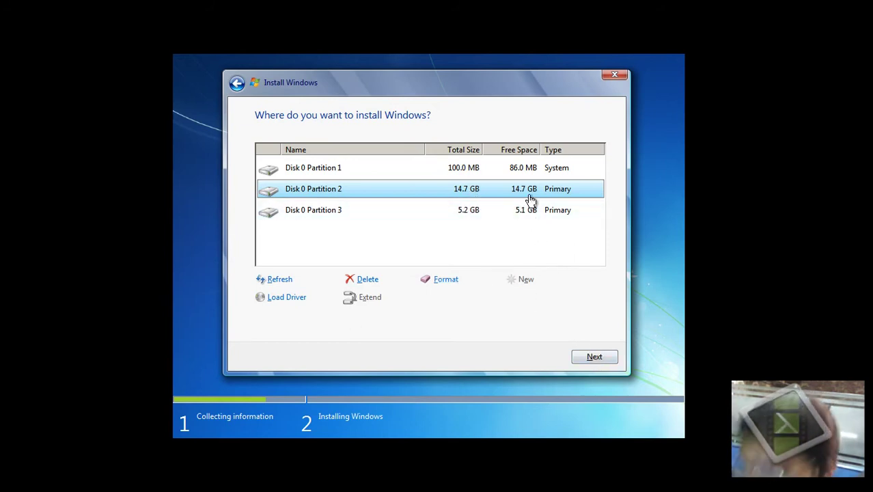
{"action": "left_click", "coordinate": [598, 365]}
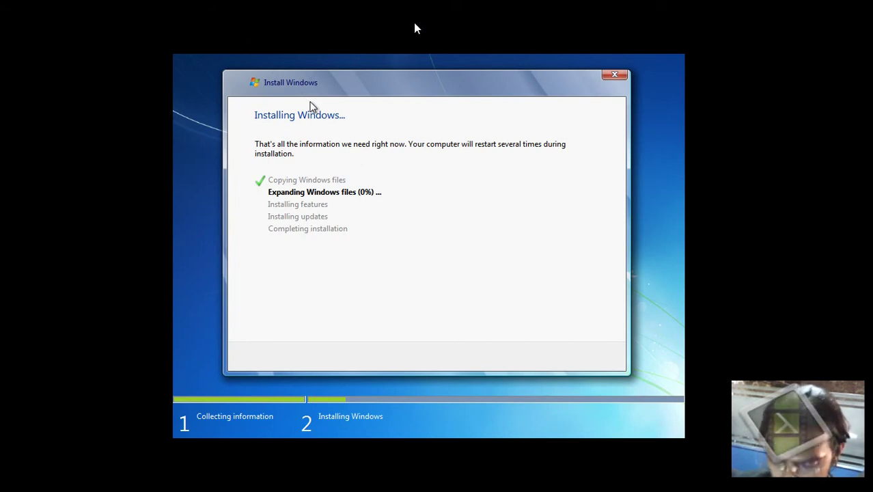
{"action": "key", "text": "super+d"}
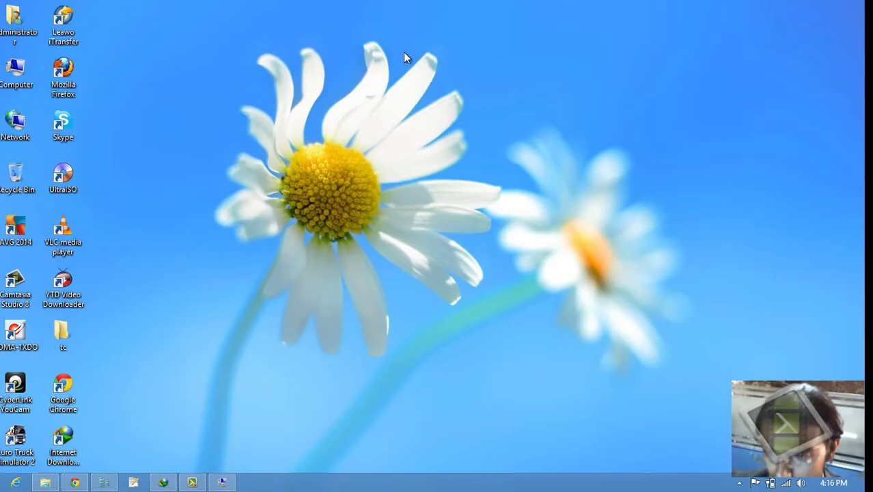
{"action": "left_click", "coordinate": [193, 483]}
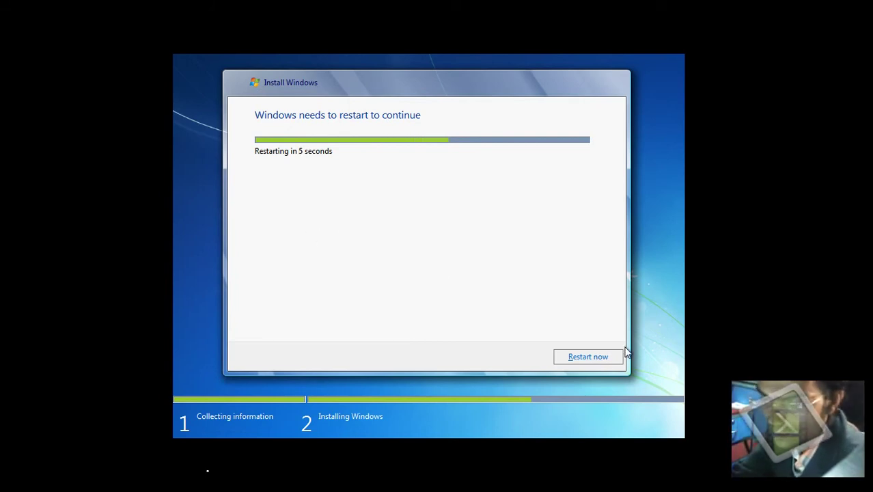
{"action": "left_click", "coordinate": [588, 357]}
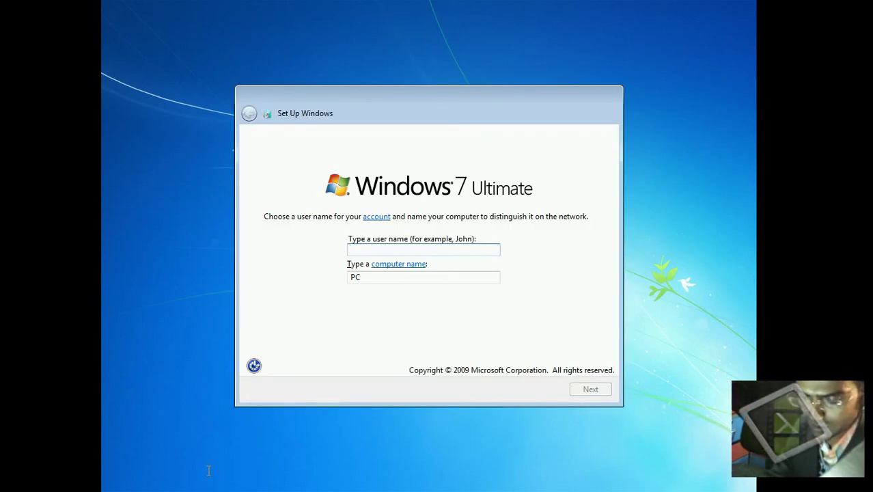
Enter the account's user name and accept the computer name suggested from it
{"action": "type", "text": "am"}
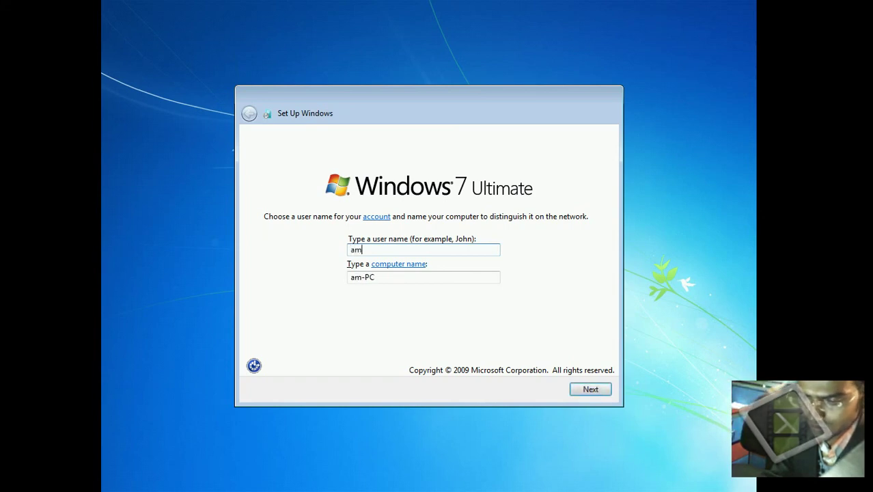
{"action": "type", "text": "rit"}
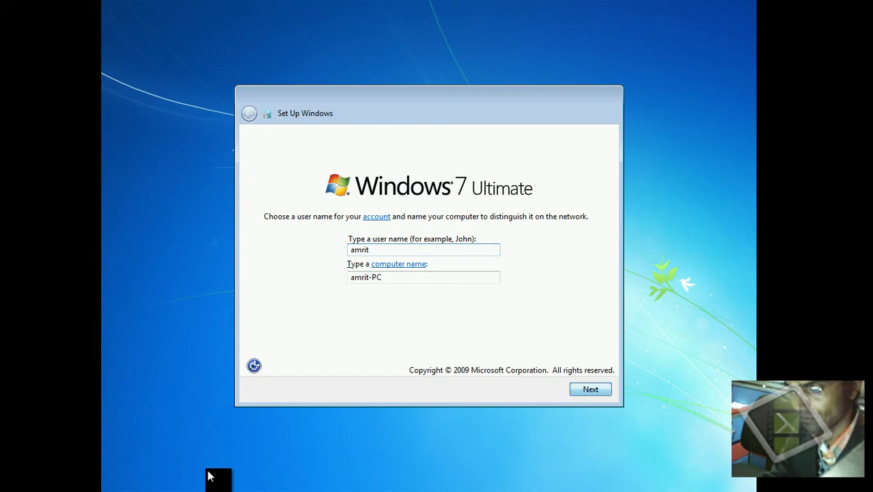
{"action": "key", "text": "Return"}
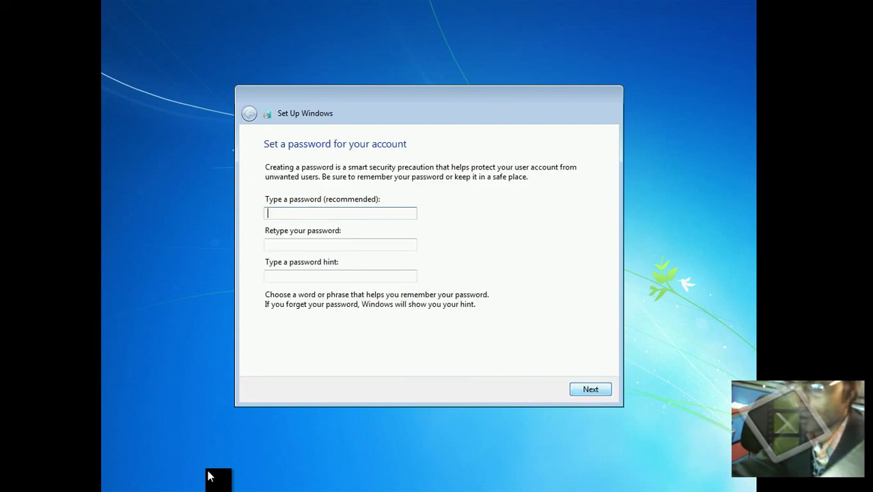
Continue with the account password and product key left blank, and choose Ask me later for the update and protection settings
{"action": "key", "text": "Return"}
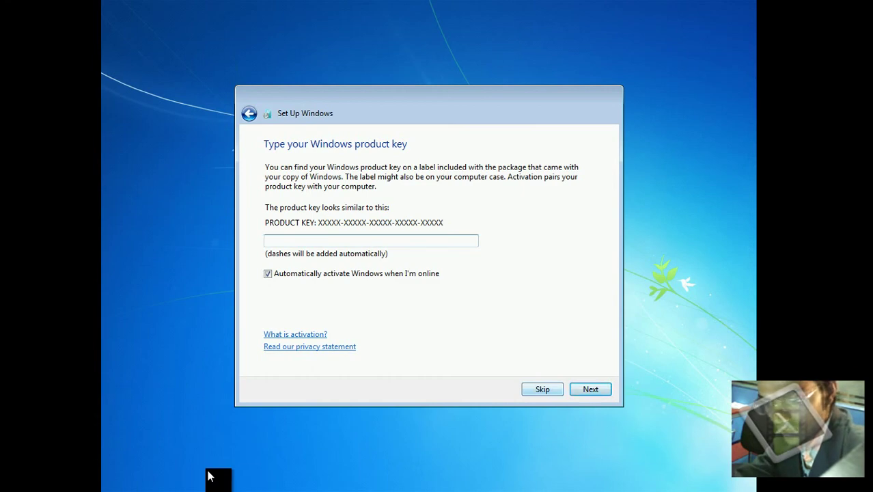
{"action": "key", "text": "Return"}
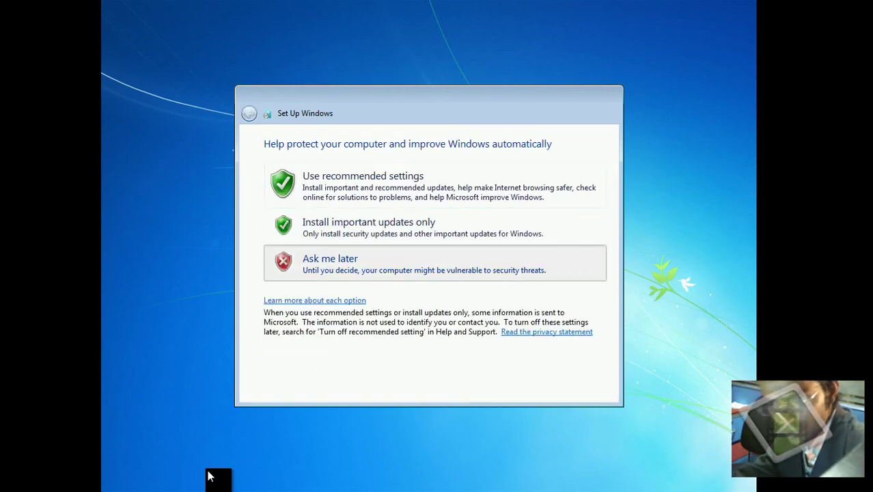
{"action": "key", "text": "Return"}
Set the time zone to (UTC+05:45) Kathmandu and accept the date and time settings
{"action": "key", "text": "alt+Down"}
{"action": "key", "text": "Down"}
{"action": "key", "text": "Down"}
{"action": "key", "text": "Down"}
{"action": "key", "text": "Down"}
{"action": "key", "text": "Down"}
{"action": "key", "text": "Down"}
{"action": "key", "text": "Down"}
{"action": "key", "text": "Down"}
{"action": "key", "text": "Down"}
{"action": "key", "text": "Down"}
{"action": "key", "text": "Down"}
{"action": "key", "text": "Down"}
{"action": "key", "text": "Down"}
{"action": "key", "text": "Down"}
{"action": "key", "text": "Down"}
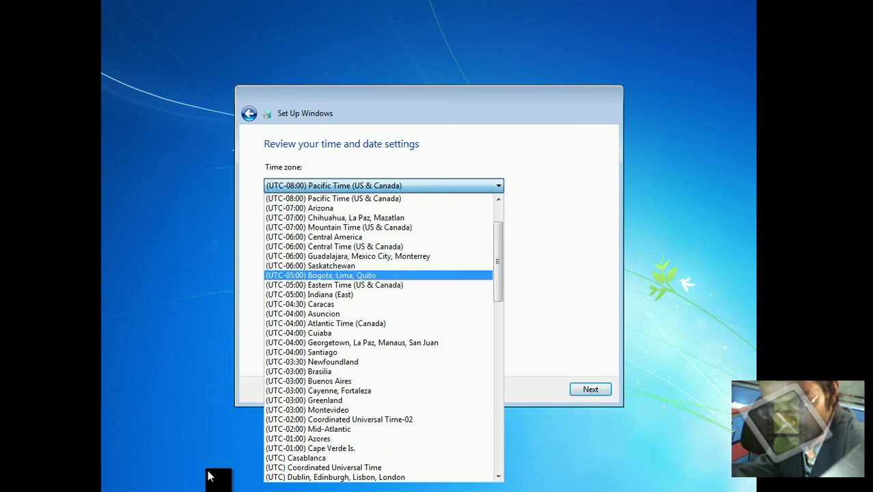
{"action": "key", "text": "Down"}
{"action": "key", "text": "Down"}
{"action": "key", "text": "Down"}
{"action": "key", "text": "Down"}
{"action": "key", "text": "Down"}
{"action": "key", "text": "Down"}
{"action": "key", "text": "Down"}
{"action": "key", "text": "Down"}
{"action": "key", "text": "Down"}
{"action": "key", "text": "Down"}
{"action": "key", "text": "Down"}
{"action": "key", "text": "Down"}
{"action": "key", "text": "Down"}
{"action": "key", "text": "Down"}
{"action": "key", "text": "Down"}
{"action": "key", "text": "Down"}
{"action": "key", "text": "Down"}
{"action": "key", "text": "Down"}
{"action": "key", "text": "Down"}
{"action": "key", "text": "Down"}
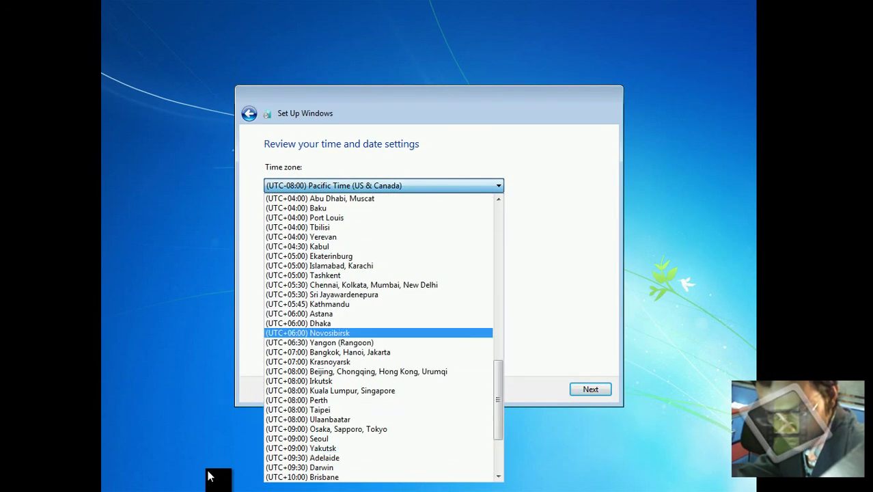
{"action": "key", "text": "Up"}
{"action": "key", "text": "Up"}
{"action": "key", "text": "Up"}
{"action": "key", "text": "Up"}
{"action": "key", "text": "Up"}
{"action": "key", "text": "Return"}
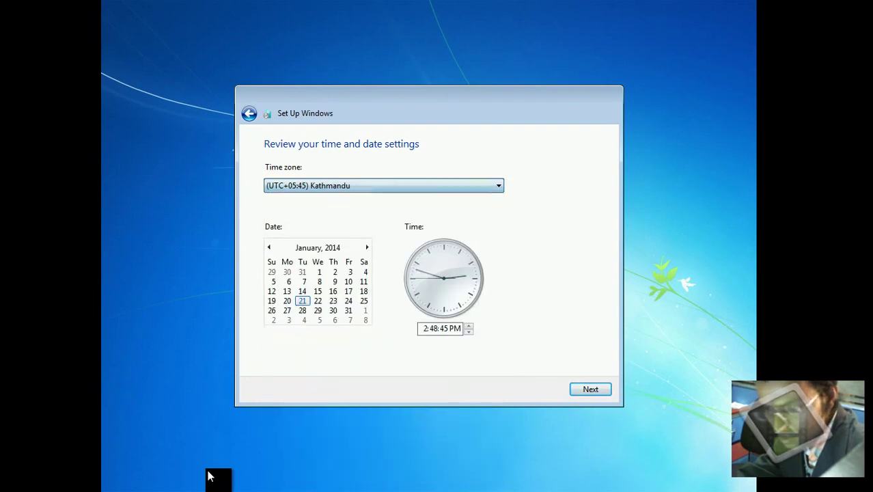
{"action": "key", "text": "Return"}
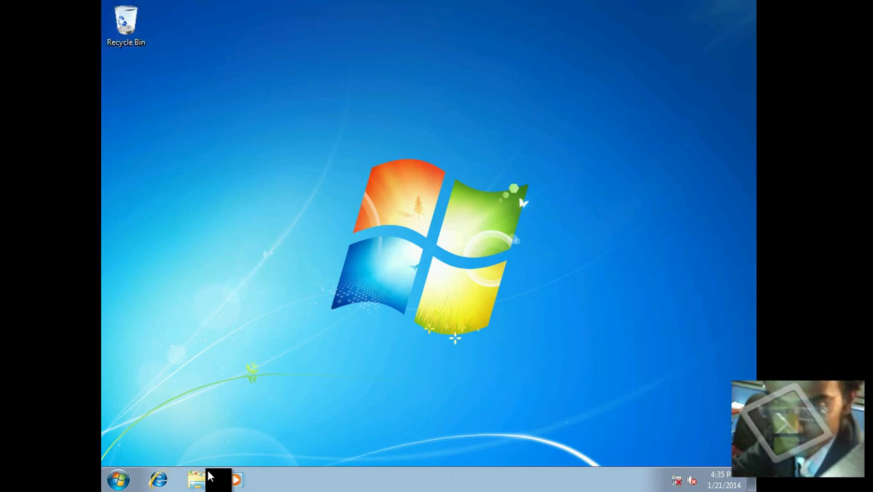
Look into the Recycle Bin on the new desktop and close it again
{"action": "left_click", "coordinate": [210, 476]}
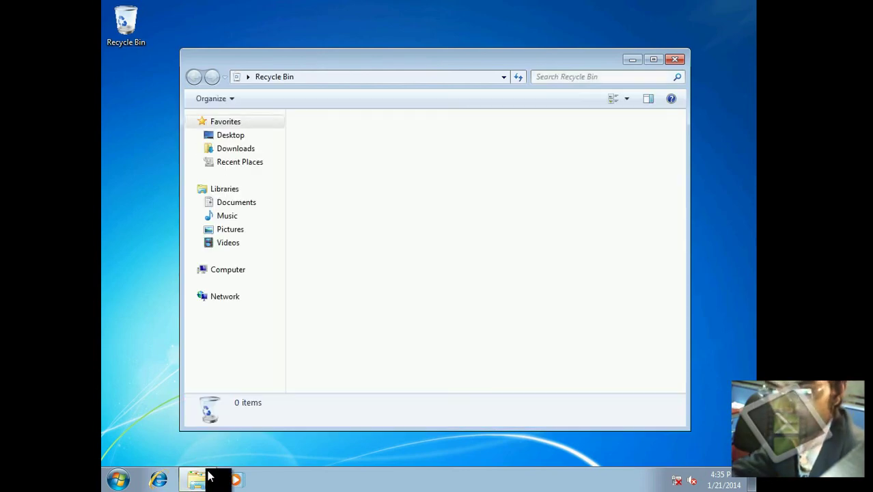
{"action": "left_click", "coordinate": [210, 476]}
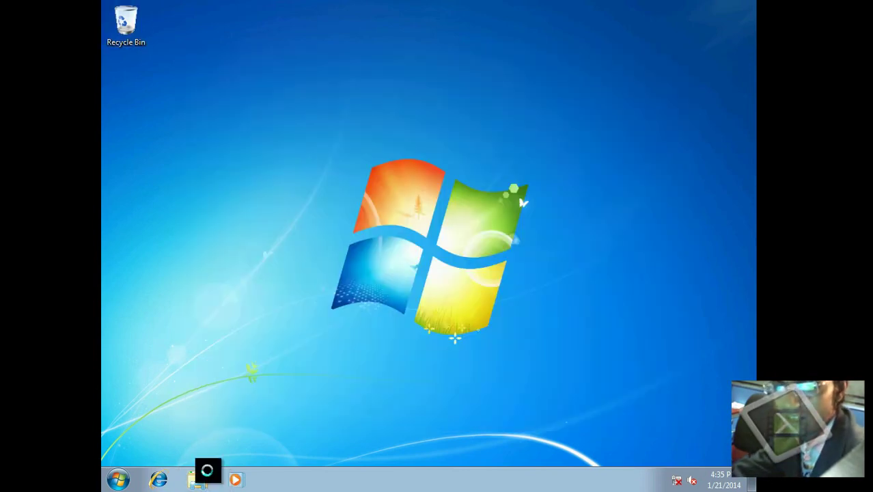
Show the Computer, User's Files, Network and Control Panel icons on the desktop, and apply the United States theme
{"action": "right_click", "coordinate": [259, 74]}
{"action": "key", "text": "Return"}
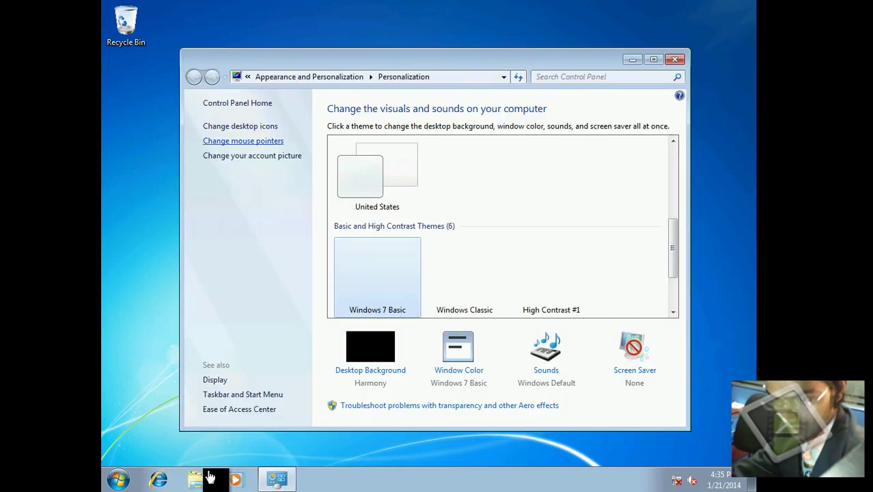
{"action": "key", "text": "Return"}
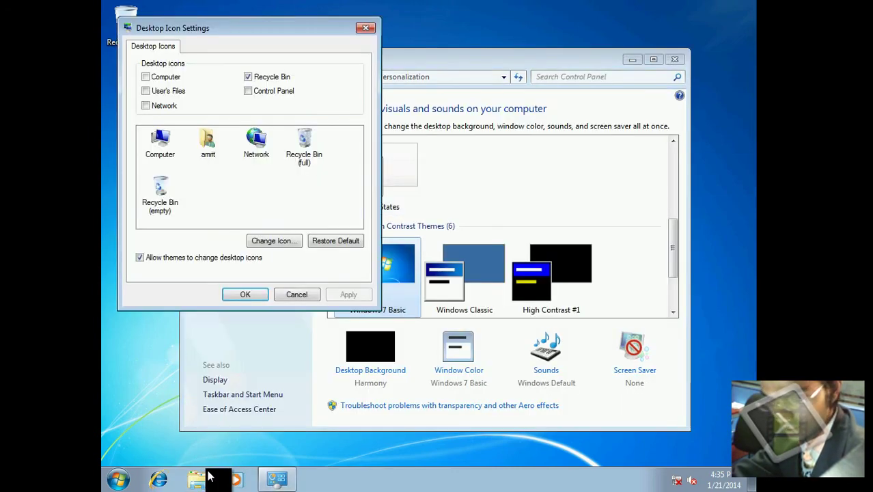
{"action": "key", "text": "space"}
{"action": "key", "text": "Tab"}
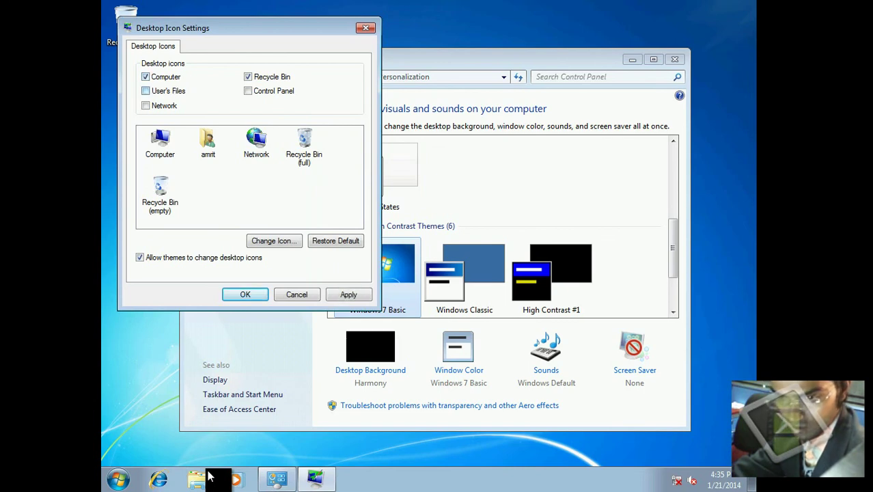
{"action": "key", "text": "space"}
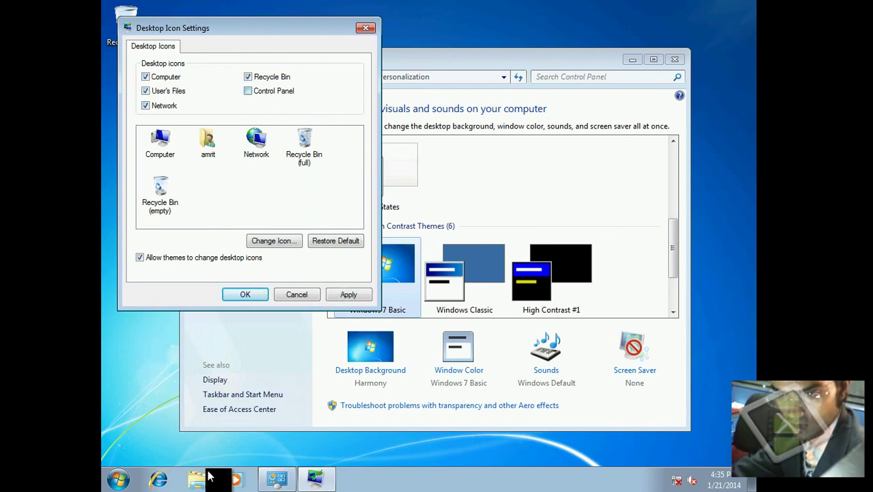
{"action": "key", "text": "Tab"}
{"action": "key", "text": "space"}
{"action": "key", "text": "Return"}
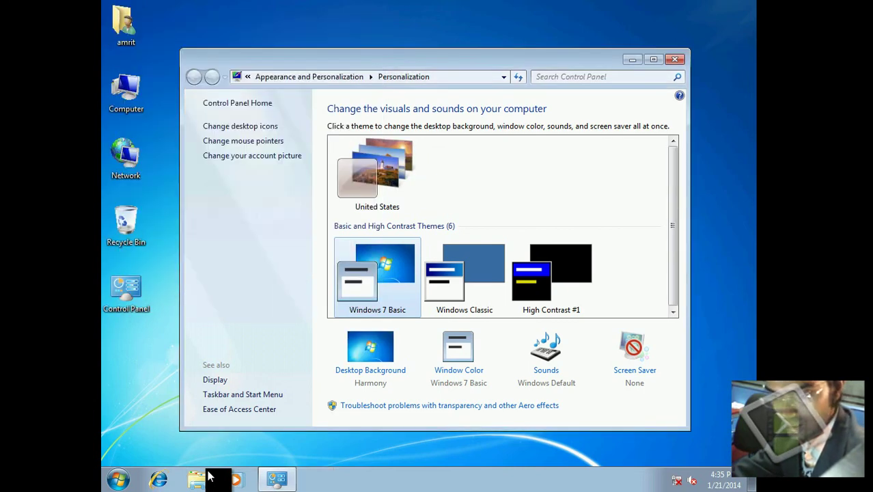
{"action": "key", "text": "Up"}
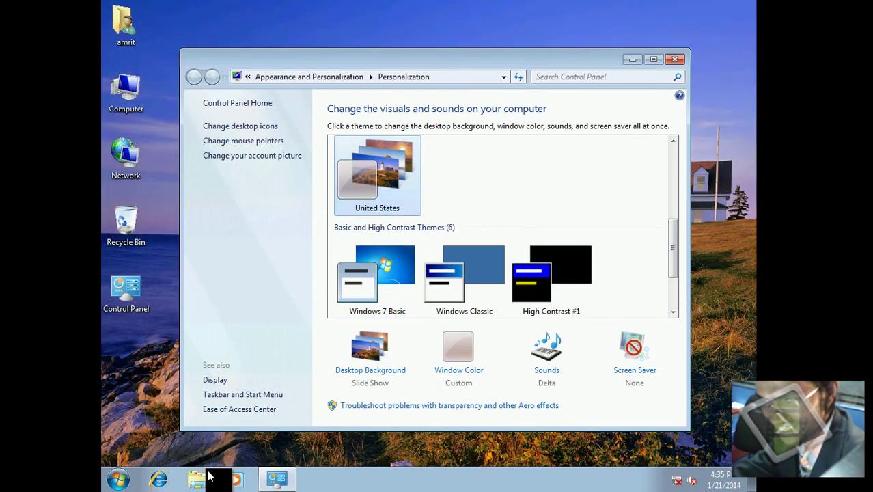
{"action": "key", "text": "alt+F4"}
Set the screen resolution to 1600 × 1200, keep the changes and close the display settings
{"action": "key", "text": "shift+F10"}
{"action": "key", "text": "c"}
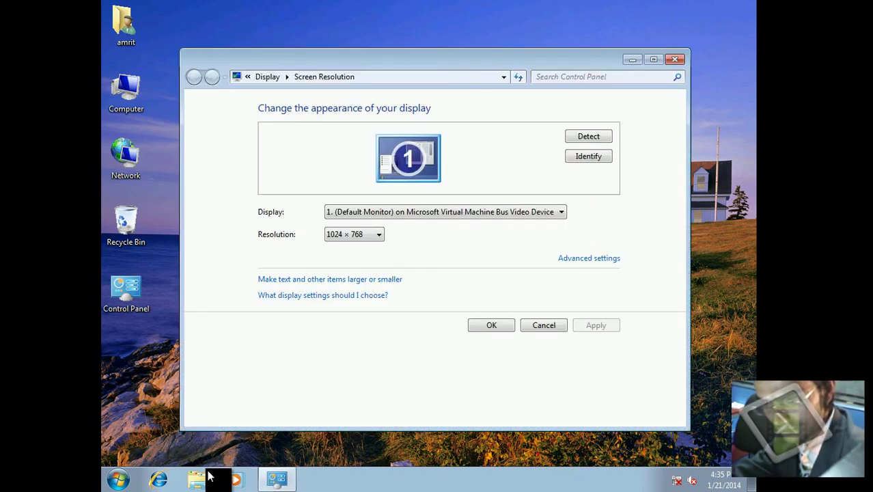
{"action": "key", "text": "alt+r"}
{"action": "key", "text": "alt+Down"}
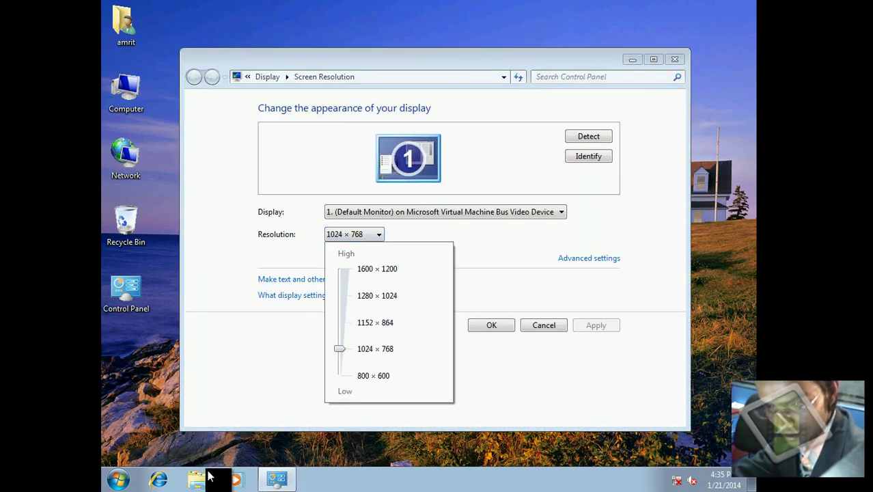
{"action": "key", "text": "Up"}
{"action": "key", "text": "Up"}
{"action": "key", "text": "Up"}
{"action": "key", "text": "Return"}
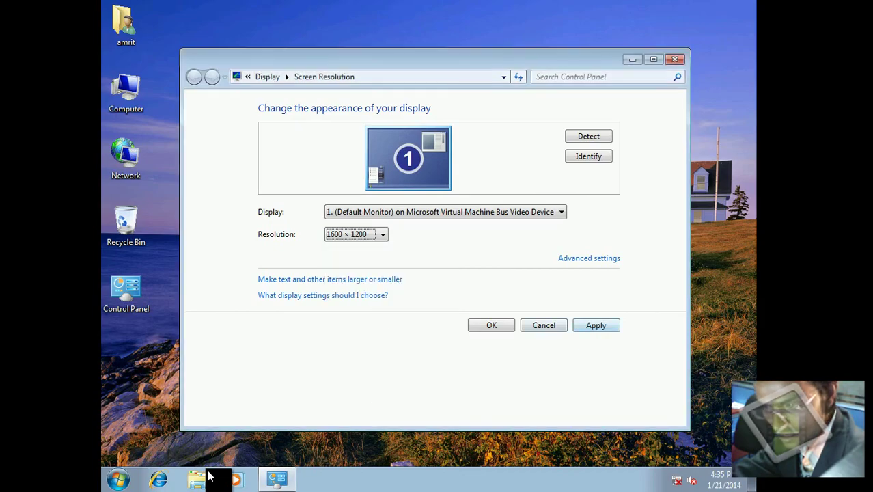
{"action": "key", "text": "alt+a"}
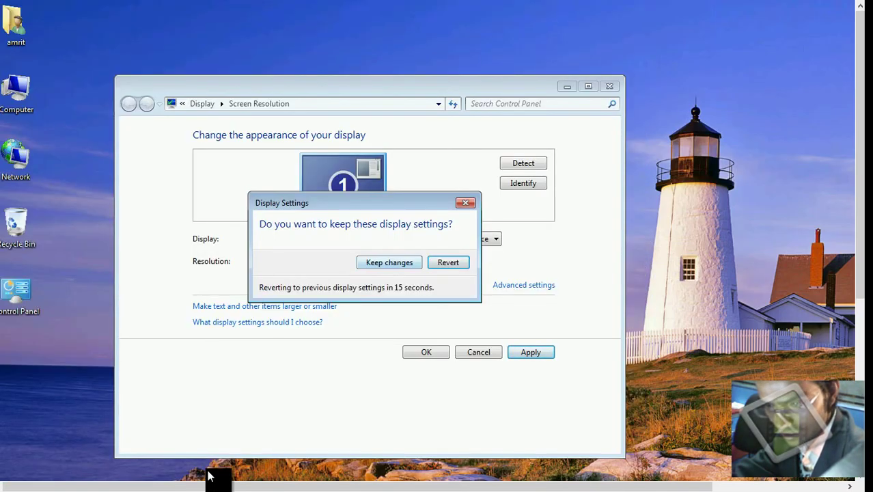
{"action": "key", "text": "alt+k"}
{"action": "key", "text": "Return"}
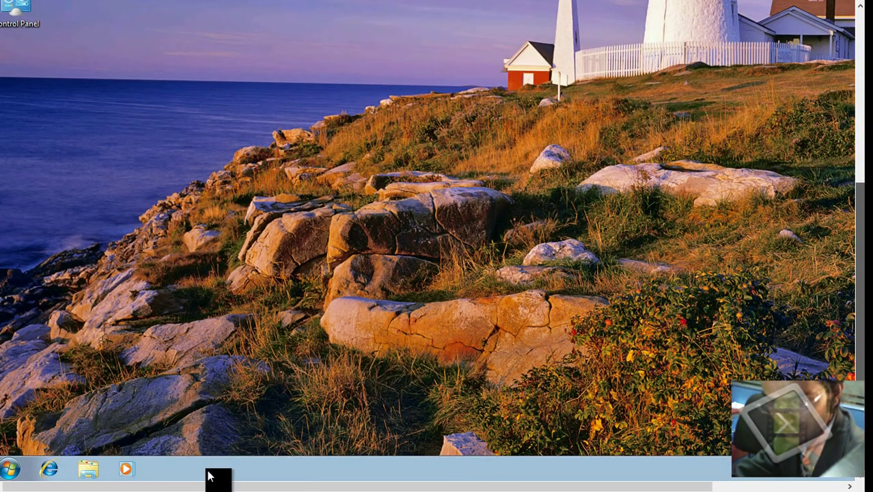
Lower the screen resolution to 1280 × 1024 and accept the new display settings
{"action": "key", "text": "shift+F10"}
{"action": "key", "text": "Down"}
{"action": "key", "text": "Down"}
{"action": "key", "text": "Down"}
{"action": "key", "text": "Down"}
{"action": "key", "text": "Up"}
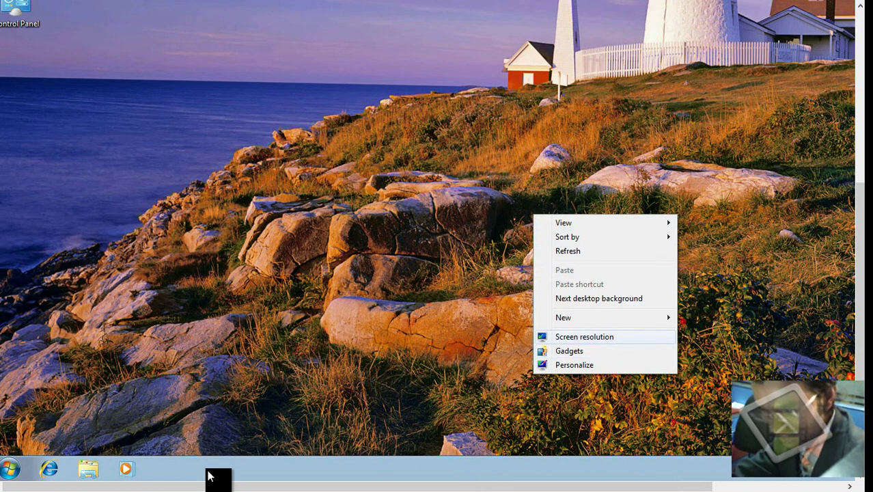
{"action": "key", "text": "Return"}
{"action": "key", "text": "alt+Down"}
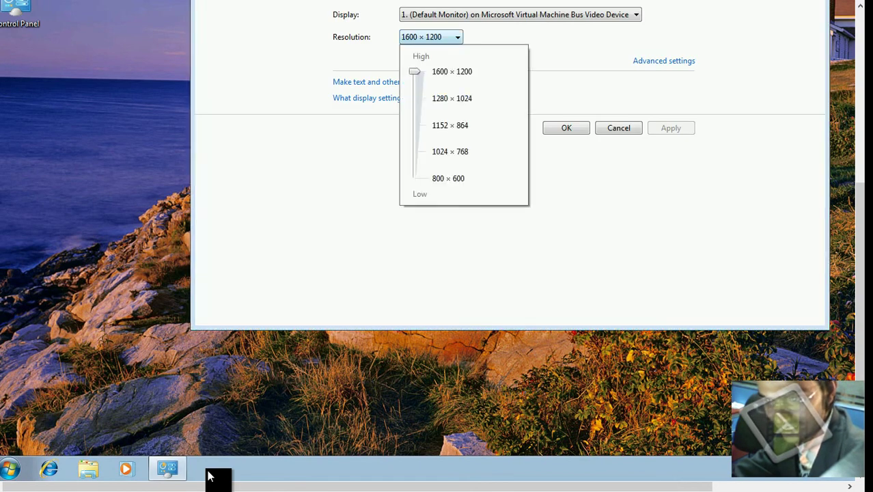
{"action": "key", "text": "Down"}
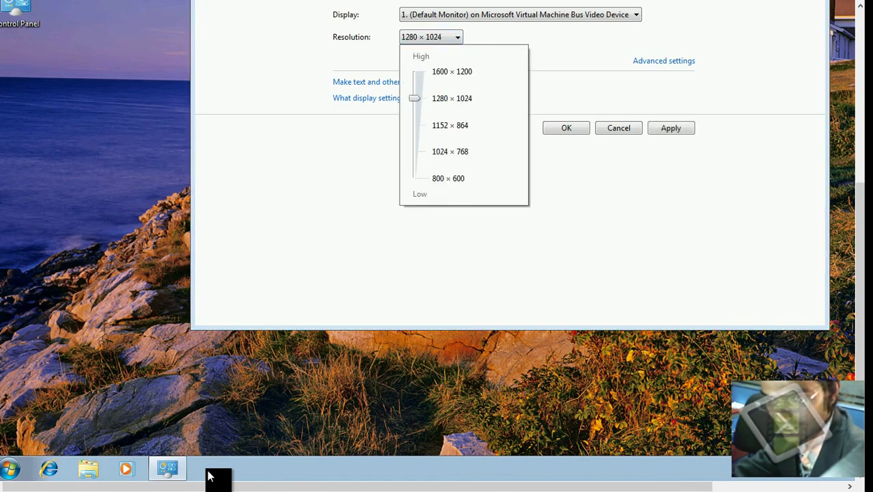
{"action": "key", "text": "Return"}
{"action": "key", "text": "Return"}
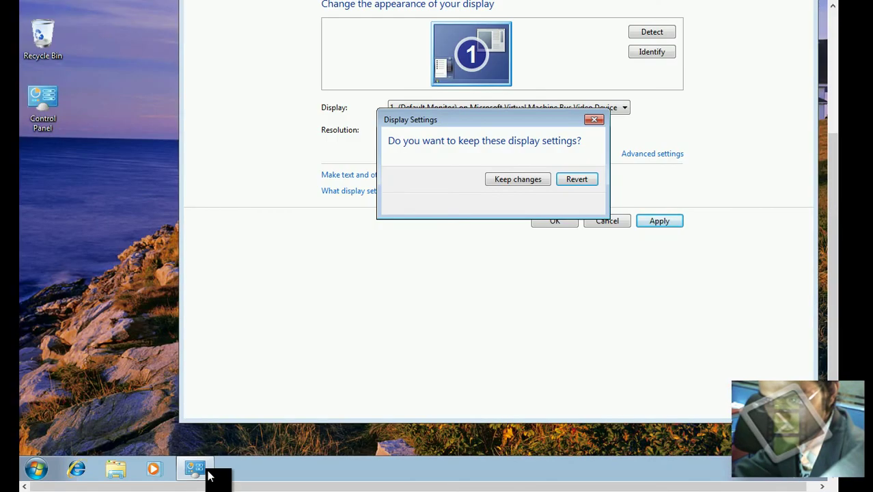
{"action": "key", "text": "Return"}
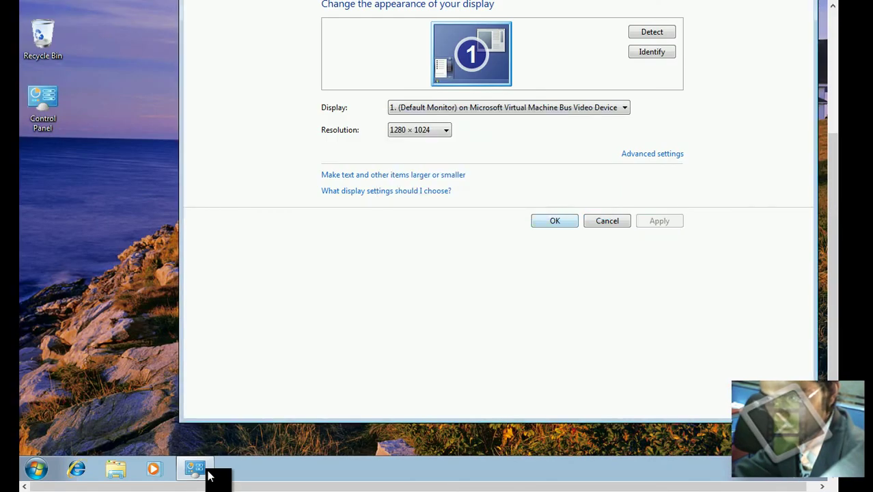
{"action": "key", "text": "Return"}
Reduce the screen resolution to 1152 × 864, keep the changes and close the display settings
{"action": "key", "text": "shift+F10"}
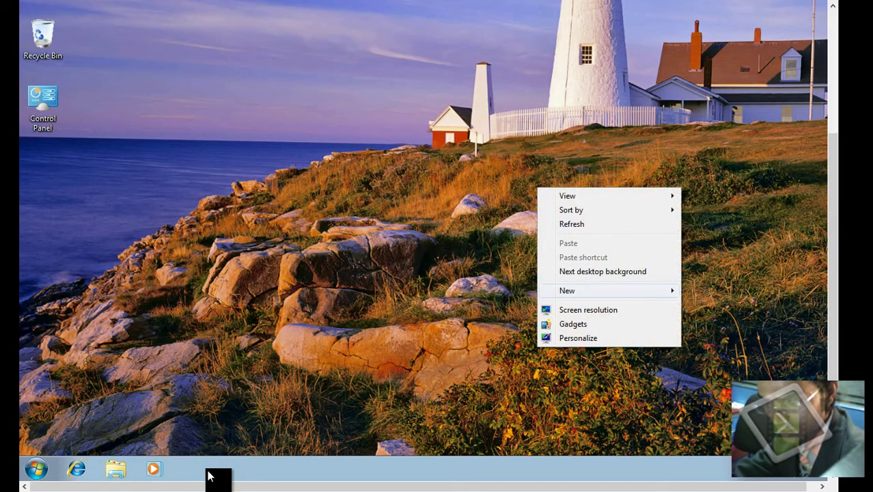
{"action": "key", "text": "c"}
{"action": "key", "text": "alt+r"}
{"action": "key", "text": "alt+Down"}
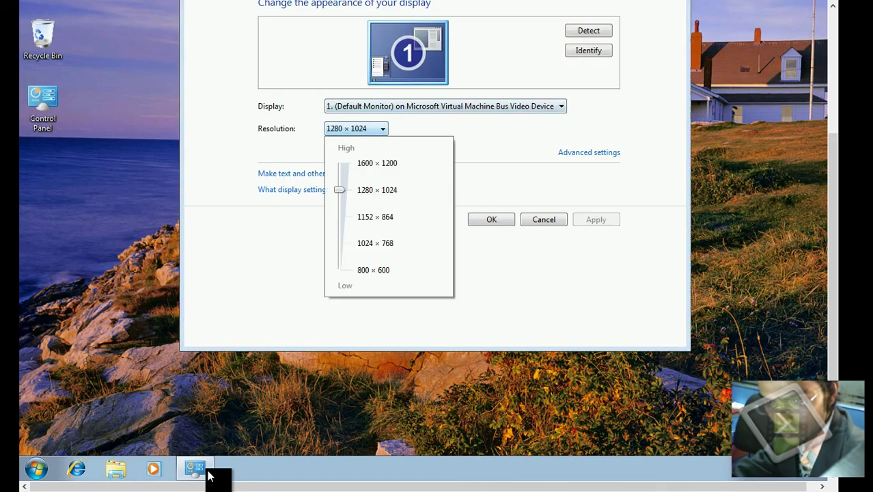
{"action": "key", "text": "Down"}
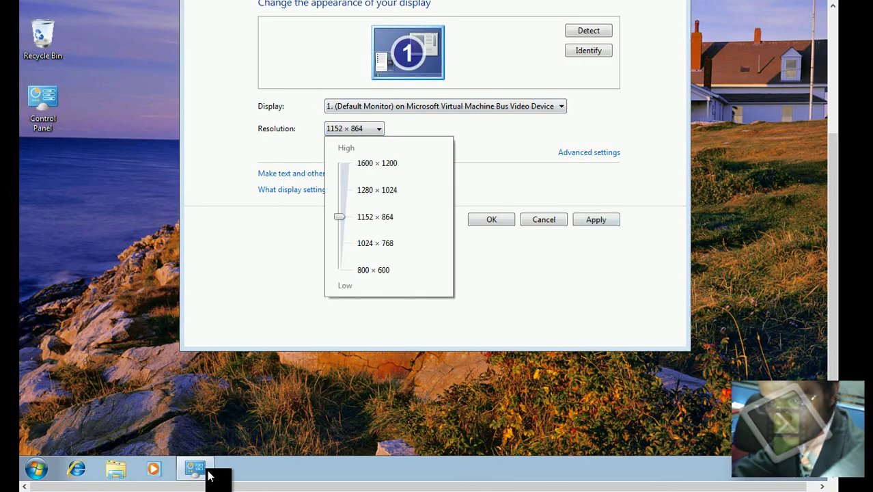
{"action": "key", "text": "Return"}
{"action": "key", "text": "alt+a"}
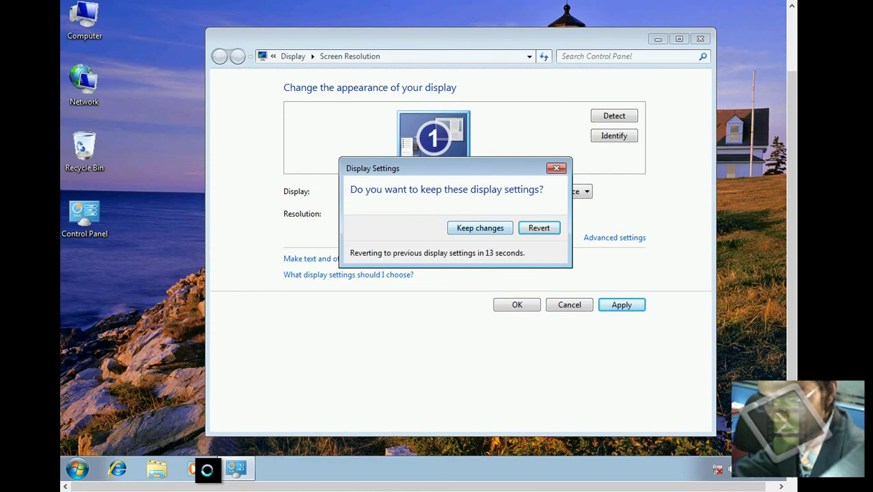
{"action": "key", "text": "Return"}
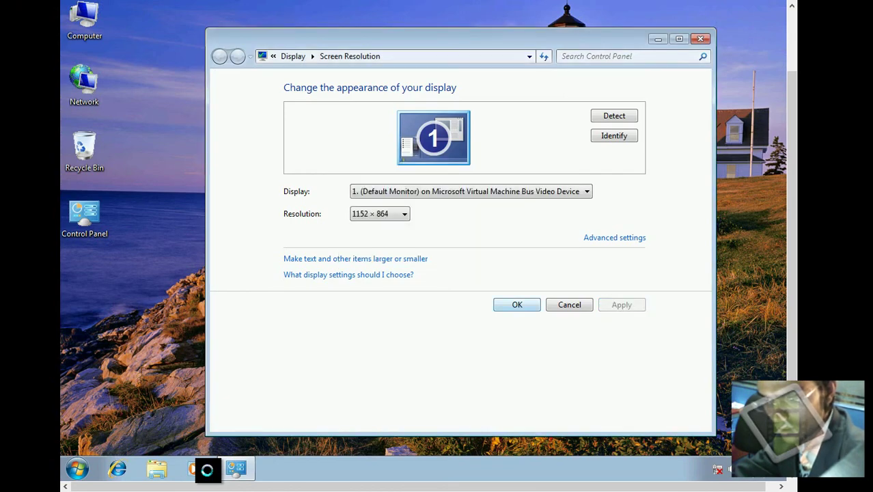
{"action": "key", "text": "Return"}
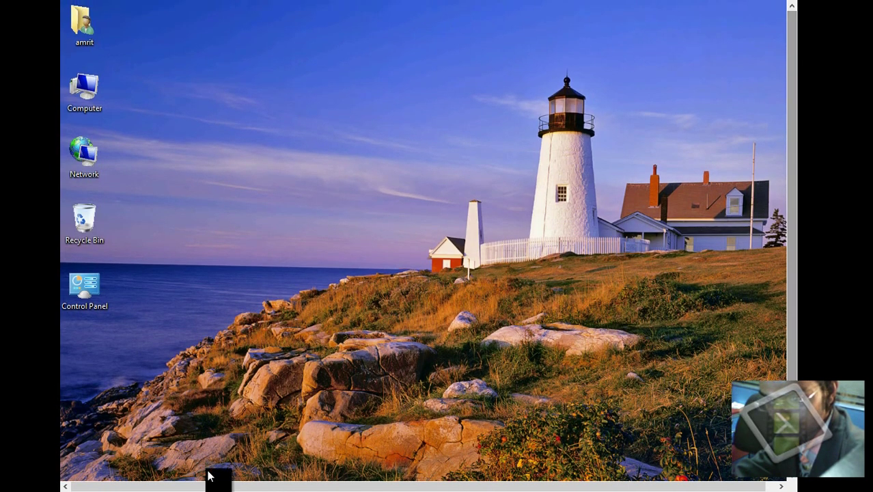
Switch the desktop icons to the small icon size
{"action": "key", "text": "Menu"}
{"action": "key", "text": "Right"}
{"action": "key", "text": "Down"}
{"action": "key", "text": "Down"}
{"action": "key", "text": "Return"}
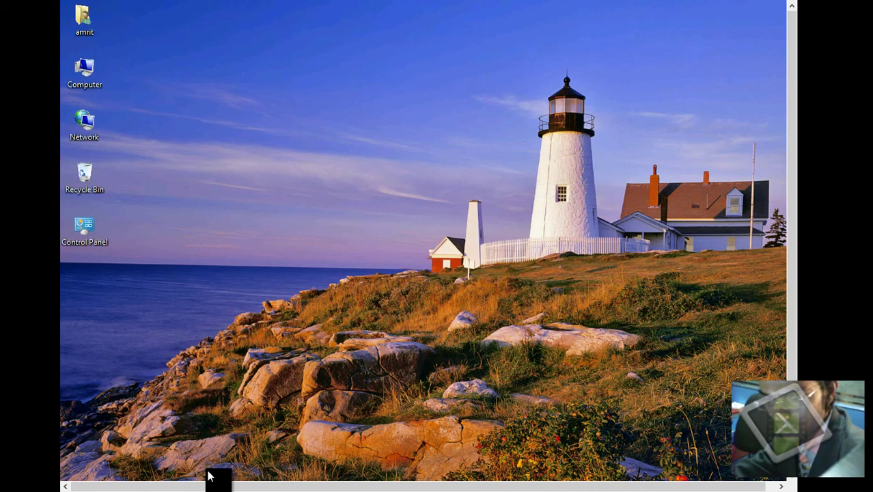
{"action": "key", "text": "Menu"}
{"action": "key", "text": "Right"}
{"action": "key", "text": "Down"}
{"action": "key", "text": "Down"}
{"action": "key", "text": "Down"}
{"action": "key", "text": "Return"}
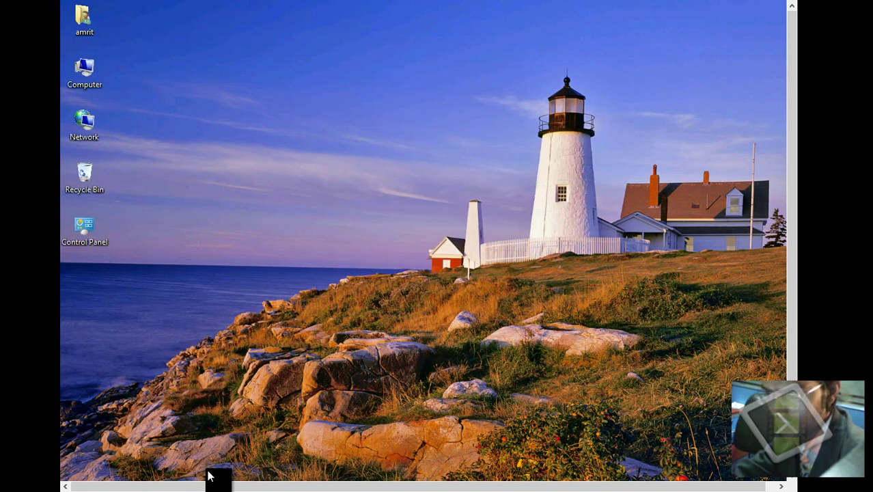
Set the screen resolution to 1024 × 768, keep the changes and close the display settings
{"action": "key", "text": "Menu"}
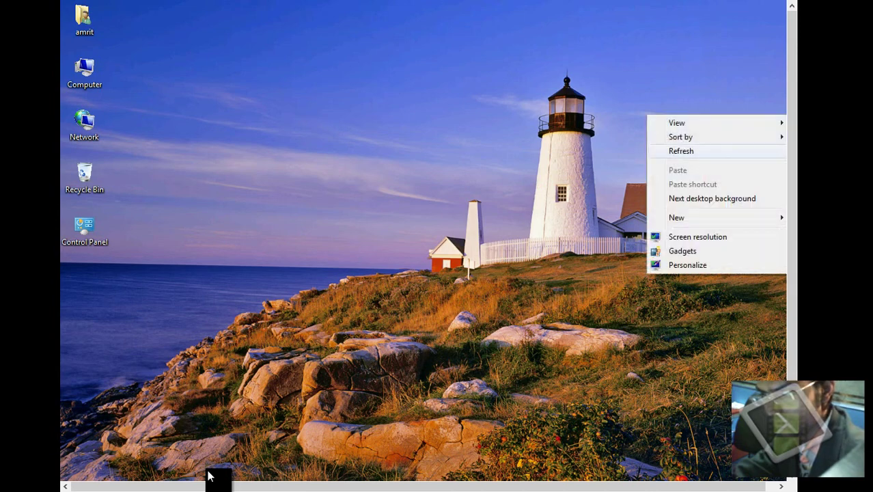
{"action": "key", "text": "Down"}
{"action": "key", "text": "Down"}
{"action": "key", "text": "Down"}
{"action": "key", "text": "Return"}
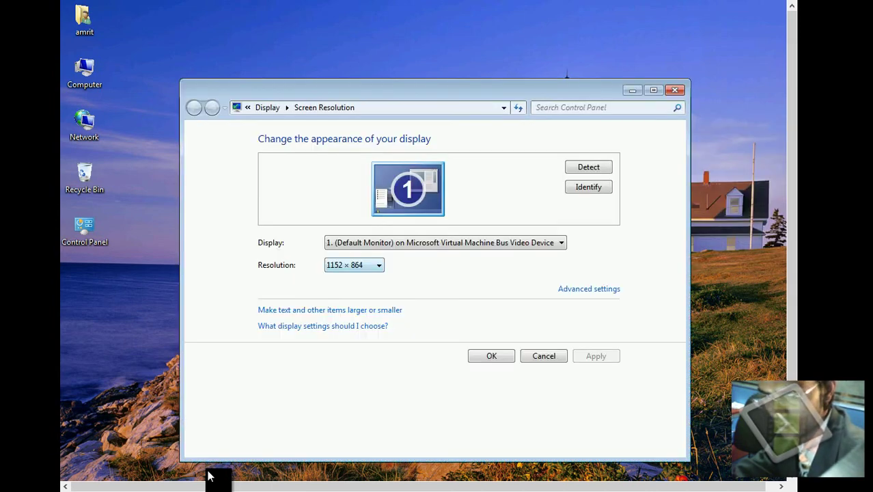
{"action": "key", "text": "Tab"}
{"action": "key", "text": "alt+Down"}
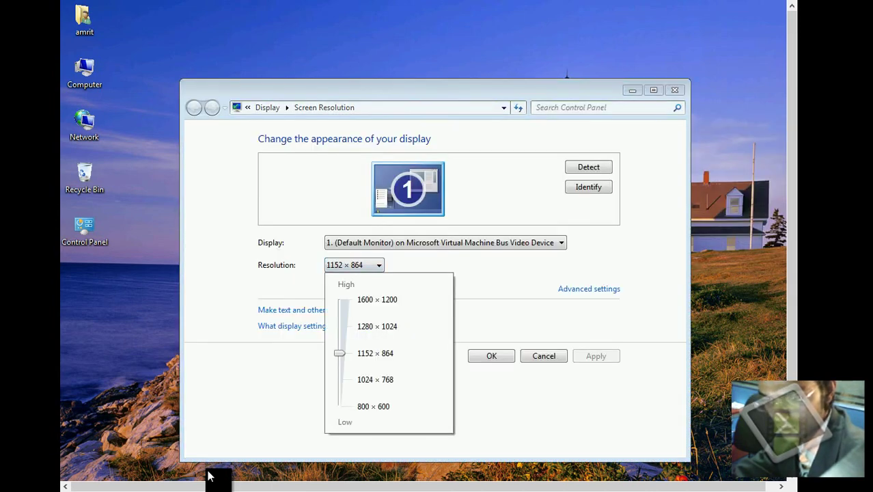
{"action": "key", "text": "Down"}
{"action": "key", "text": "Return"}
{"action": "key", "text": "alt+a"}
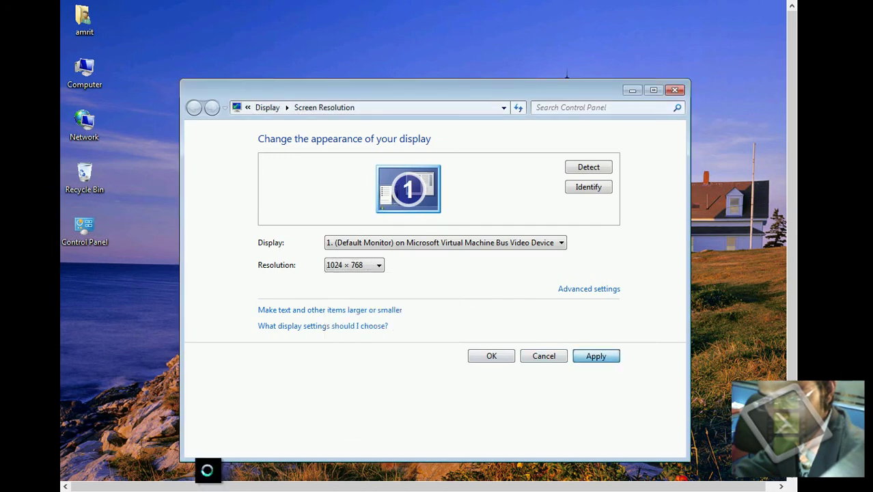
{"action": "key", "text": "Tab"}
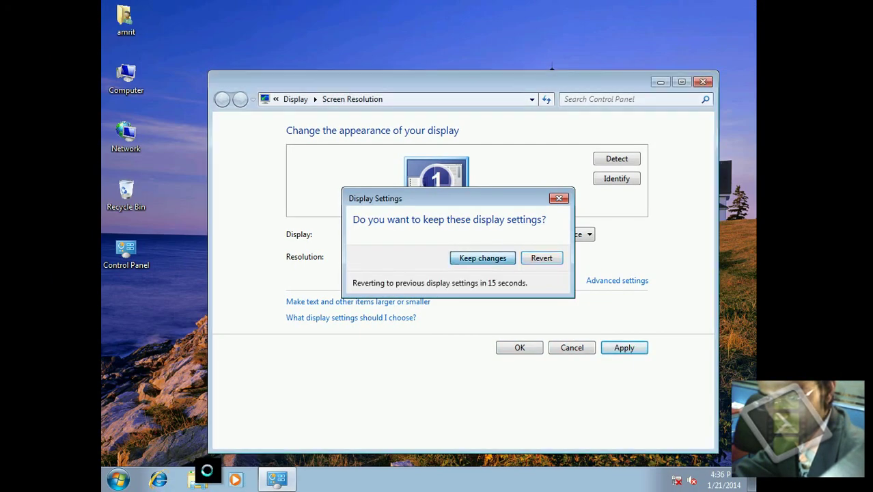
{"action": "key", "text": "Return"}
{"action": "key", "text": "Return"}
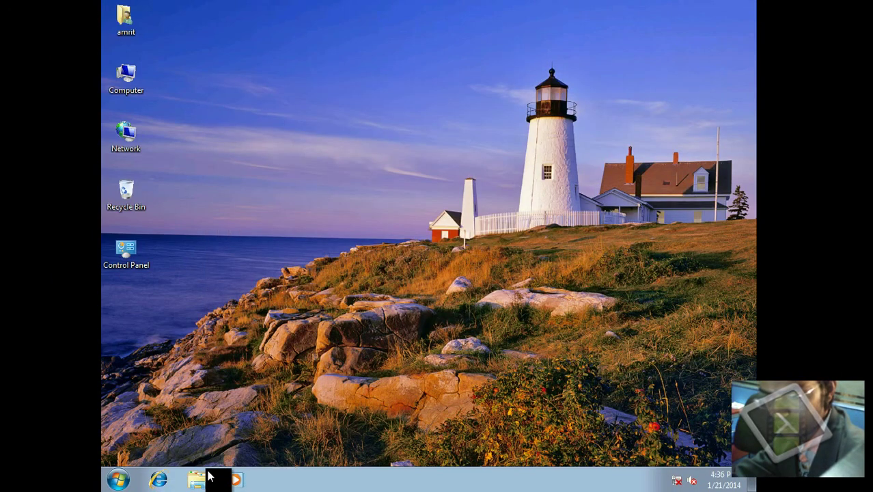
{"action": "key", "text": "Down"}
{"action": "key", "text": "shift+F10"}
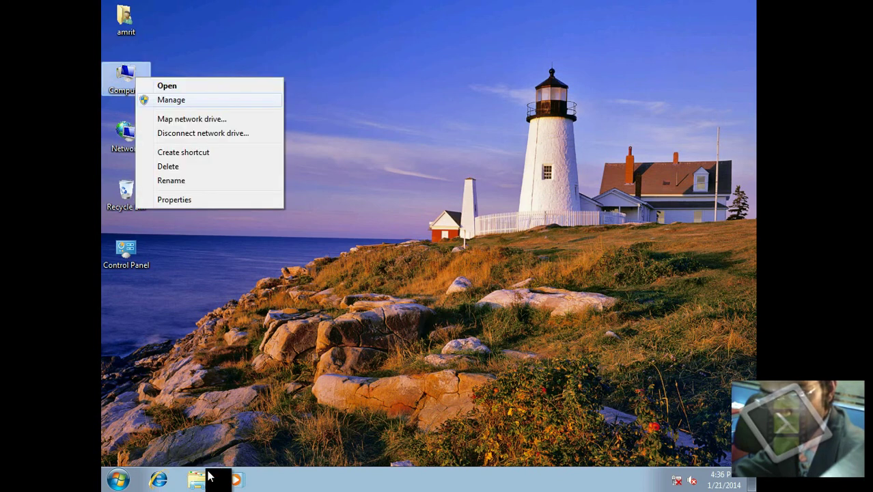
{"action": "key", "text": "Escape"}
{"action": "key", "text": "shift+F10"}
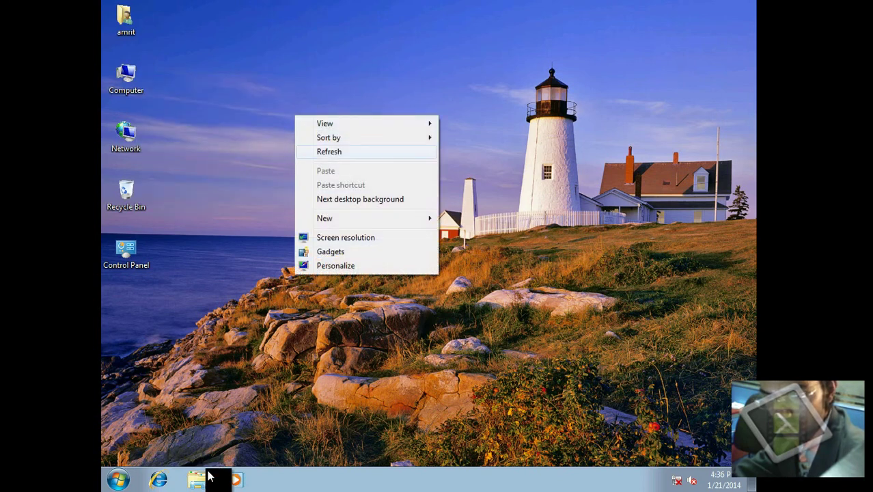
{"action": "key", "text": "Escape"}
{"action": "key", "text": "shift+F10"}
{"action": "key", "text": "Escape"}
{"action": "key", "text": "shift+F10"}
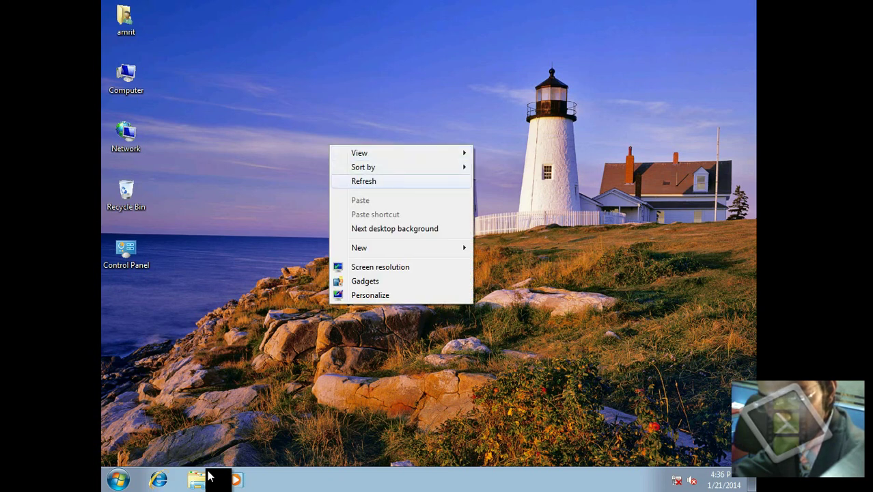
{"action": "key", "text": "Escape"}
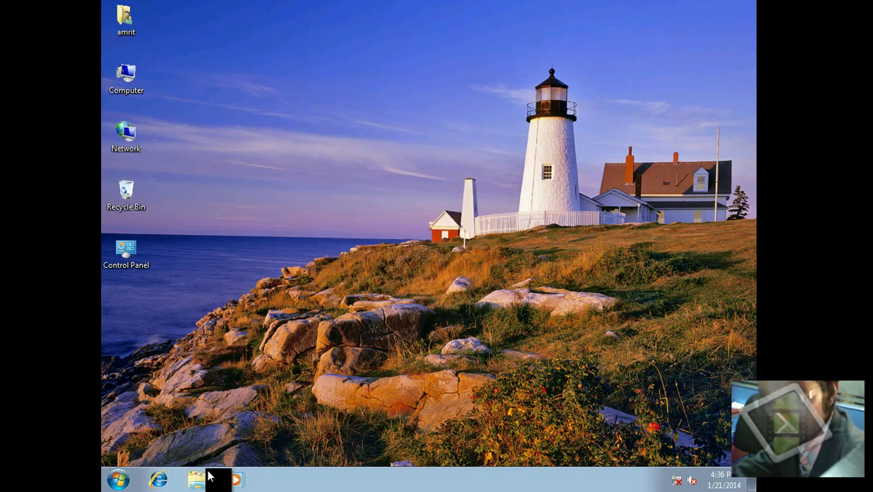
Shut down Windows 7 in the virtual machine
{"action": "key", "text": "Tab"}
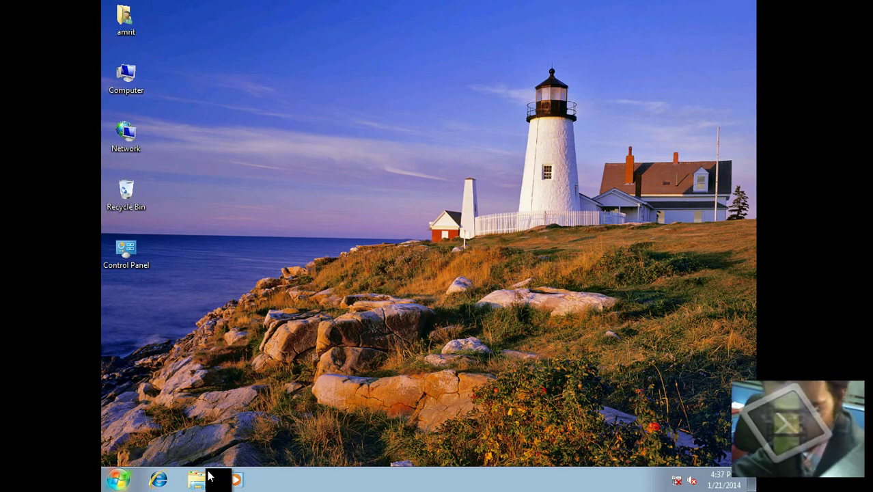
{"action": "key", "text": "Return"}
{"action": "key", "text": "Escape"}
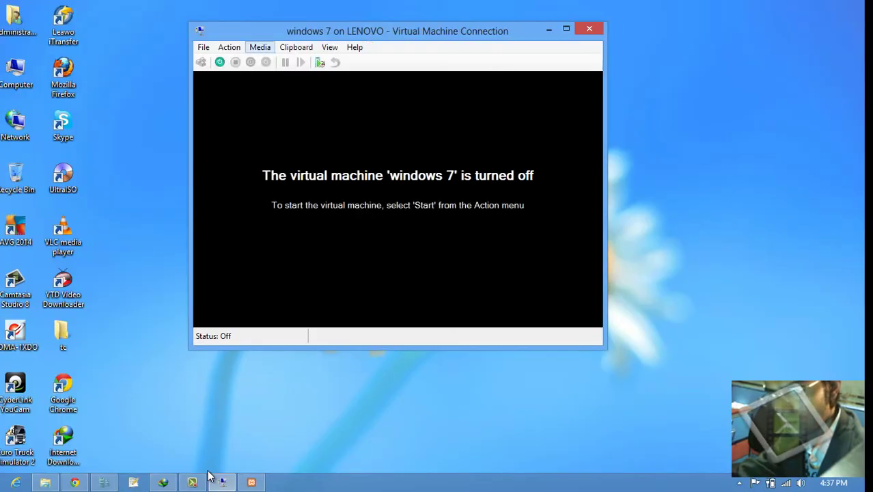
{"action": "key", "text": "Left"}
{"action": "key", "text": "Left"}
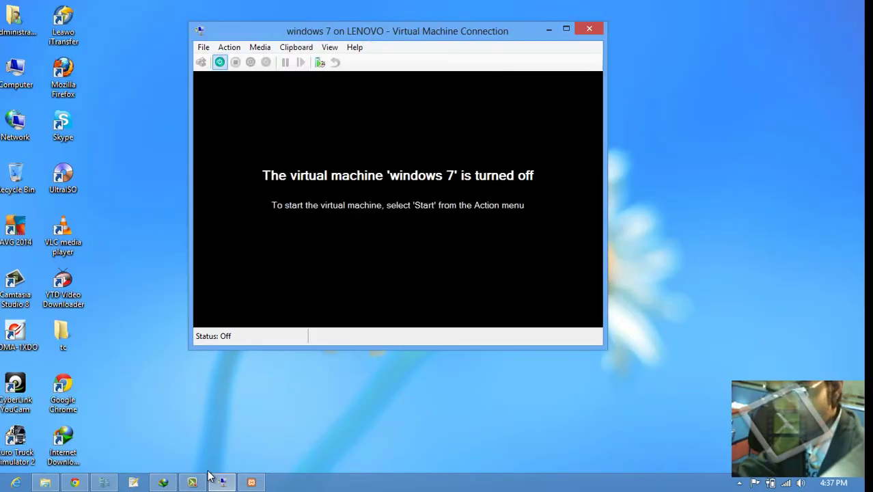
{"action": "key", "text": "Escape"}
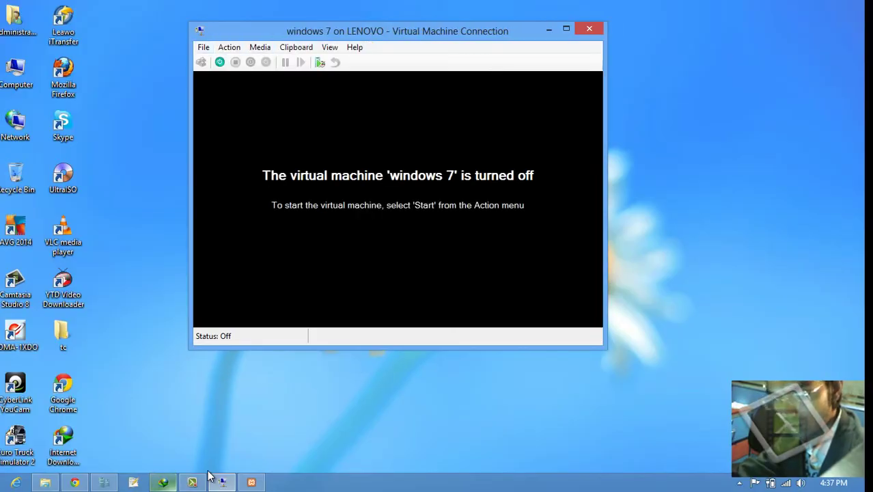
{"action": "left_click", "coordinate": [209, 476]}
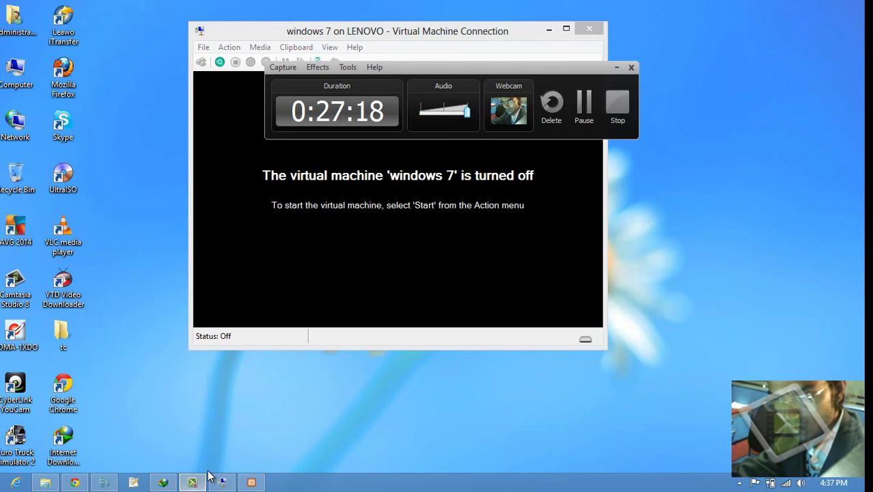